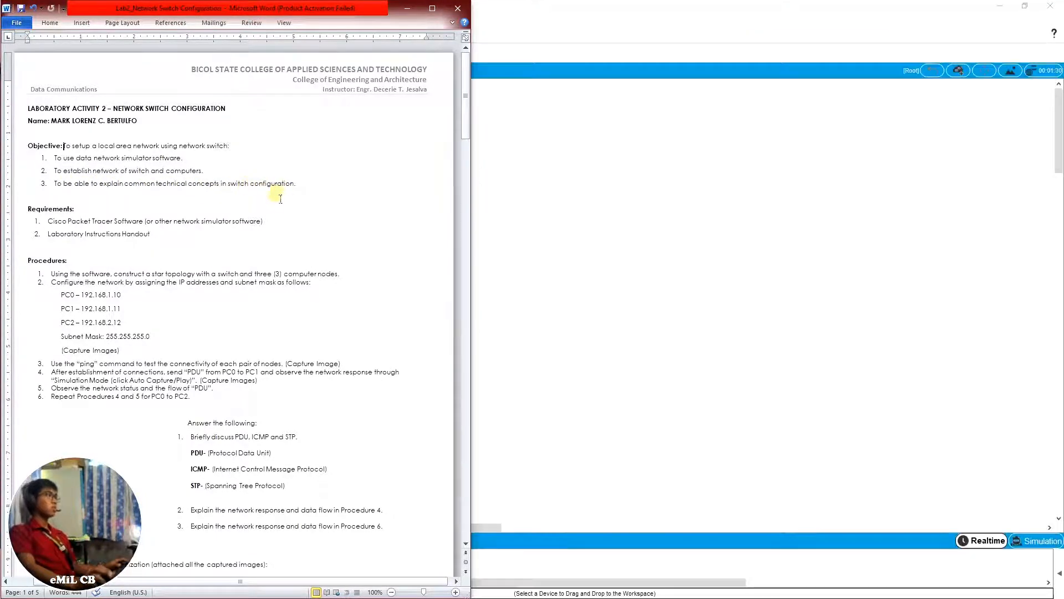
Switch to Cisco Packet Tracer and resize its window to fill the space beside the Word handout
left_click(878, 163)
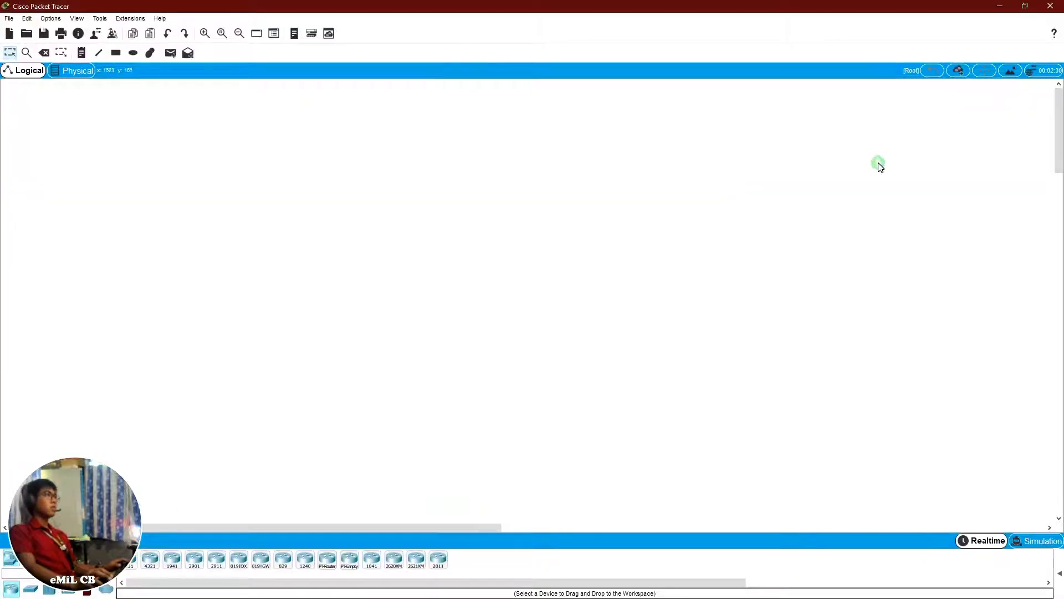
left_click(1025, 5)
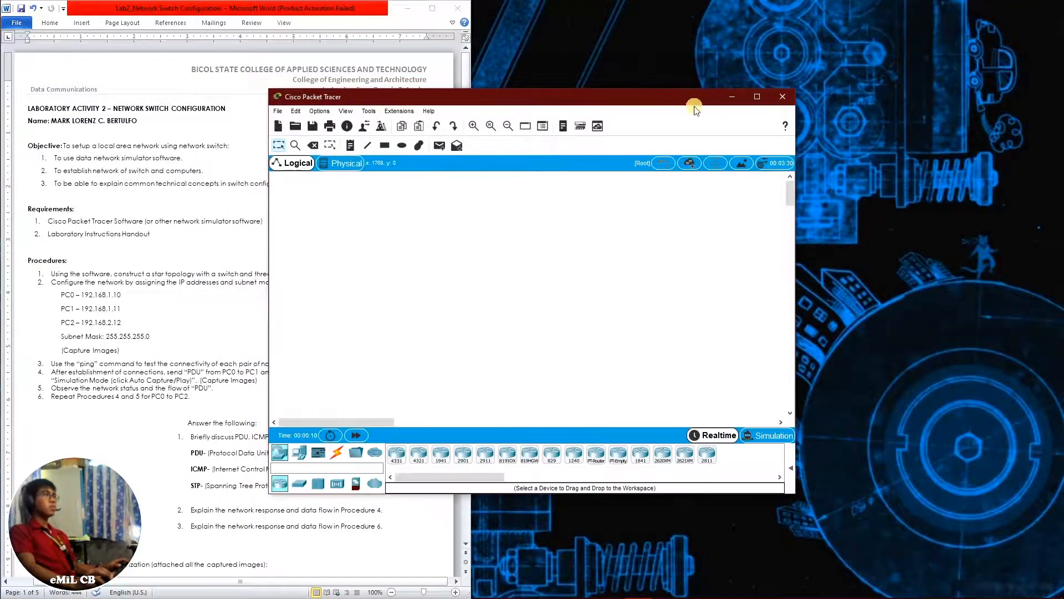
left_click_drag(690, 97, 961, 10)
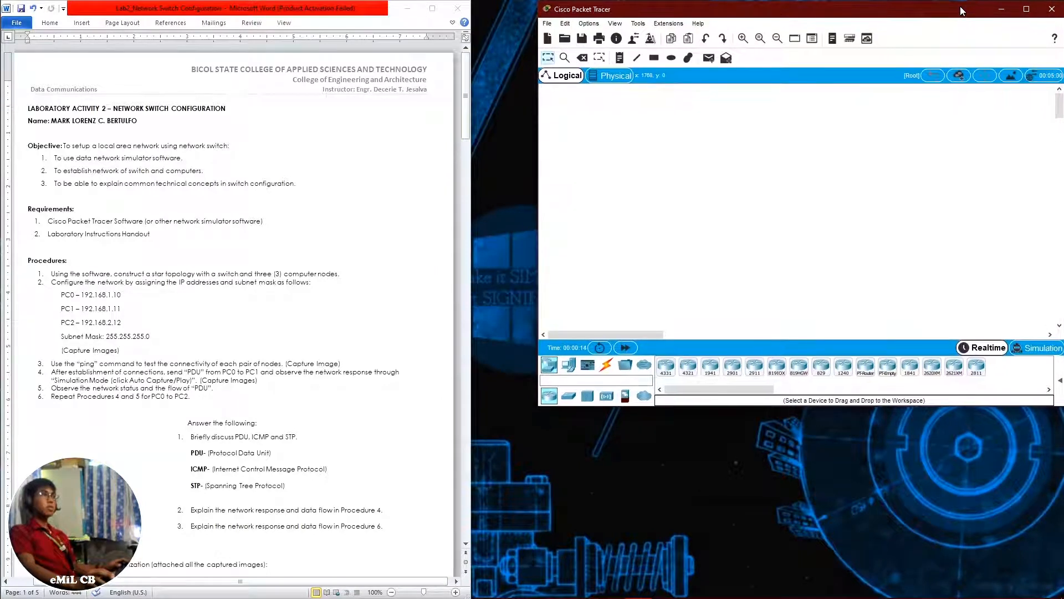
left_click(544, 402)
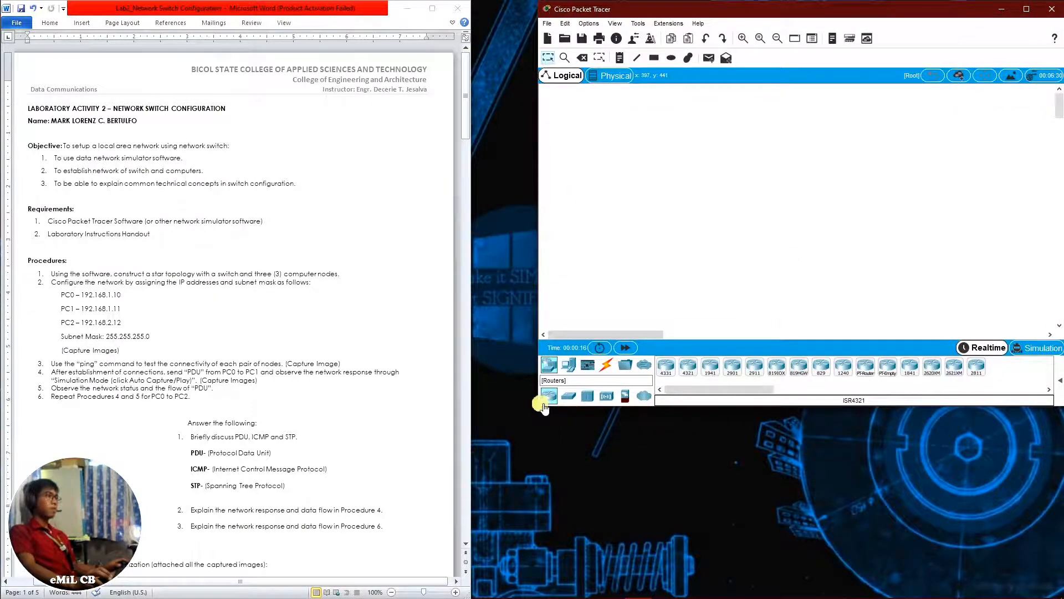
left_click_drag(540, 407, 475, 597)
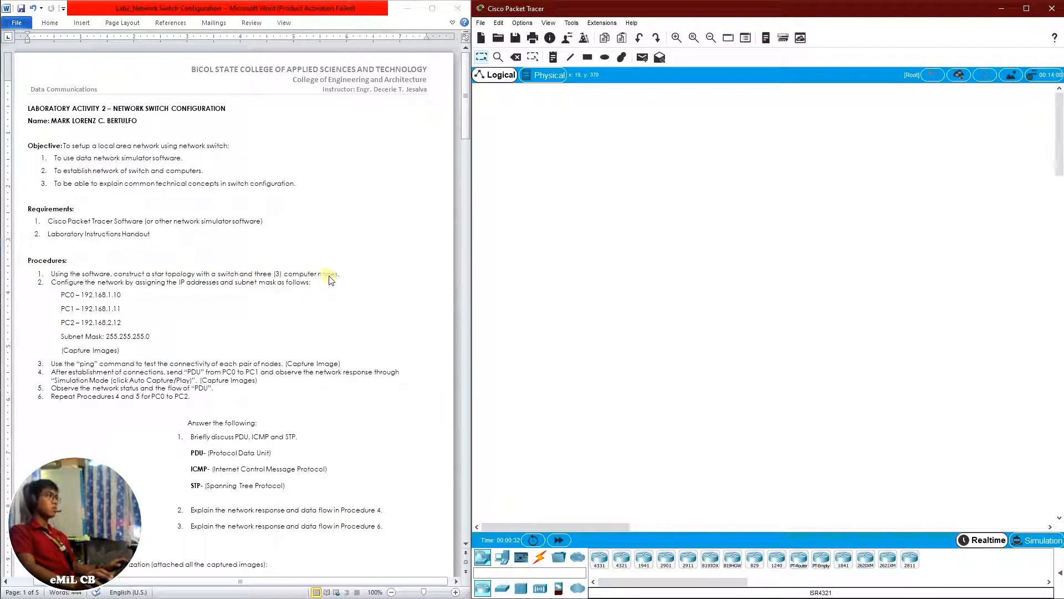
Place a 2960-24TT switch in the logical workspace, enlarged and positioned near the centre of the canvas
left_click_drag(517, 575, 637, 333)
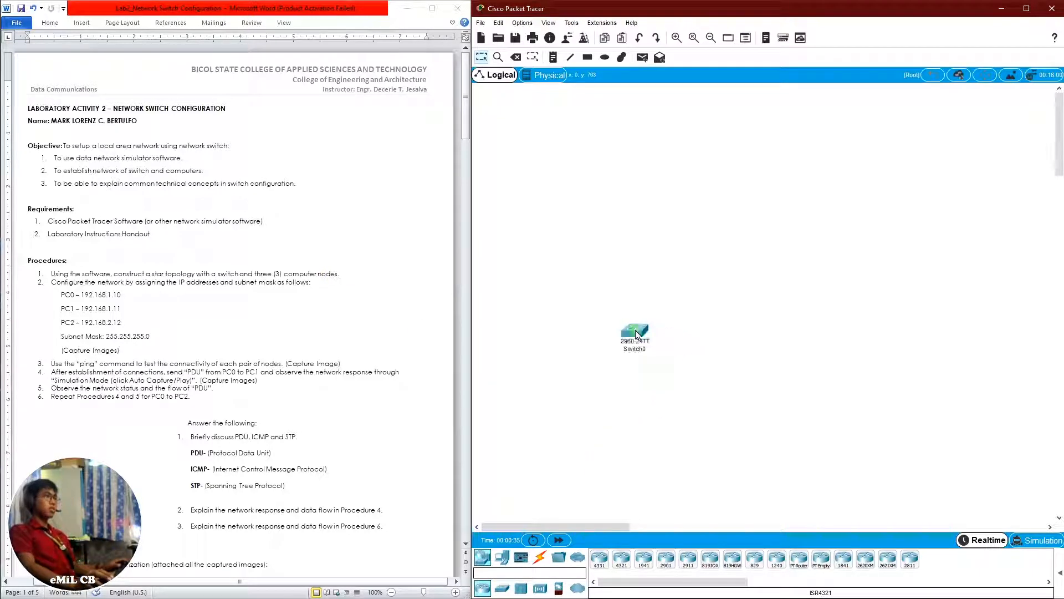
left_click(676, 38)
left_click(676, 39)
left_click(677, 39)
left_click(677, 39)
left_click(677, 39)
left_click(677, 39)
left_click(677, 39)
left_click(677, 38)
left_click_drag(553, 527, 531, 530)
left_click(694, 365)
left_click_drag(694, 365, 672, 302)
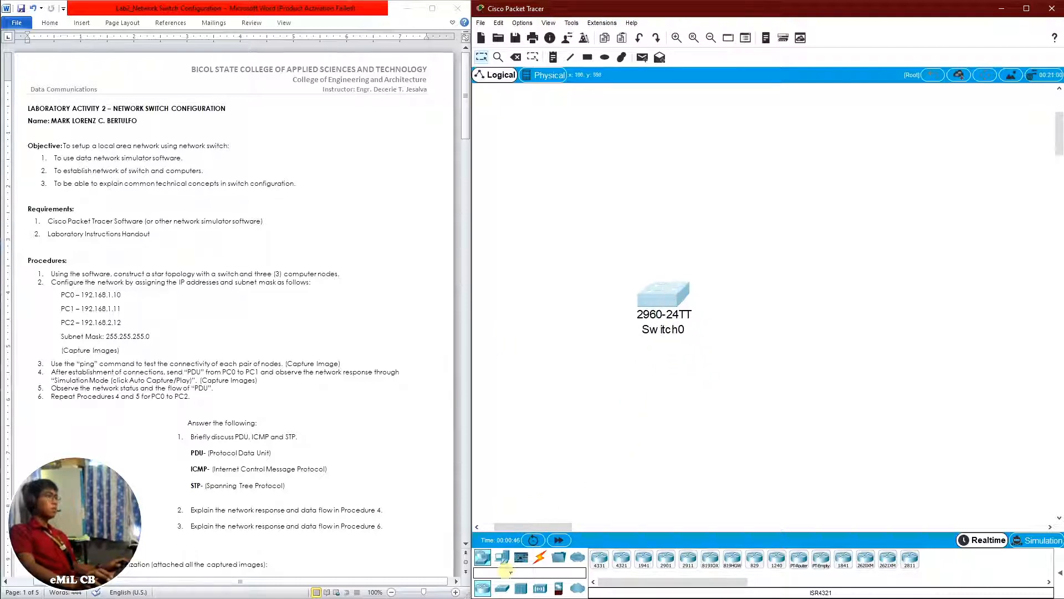
Add three PC-PT computers around the switch: PC0 below left, PC1 above right and PC2 below right
left_click_drag(505, 560, 548, 430)
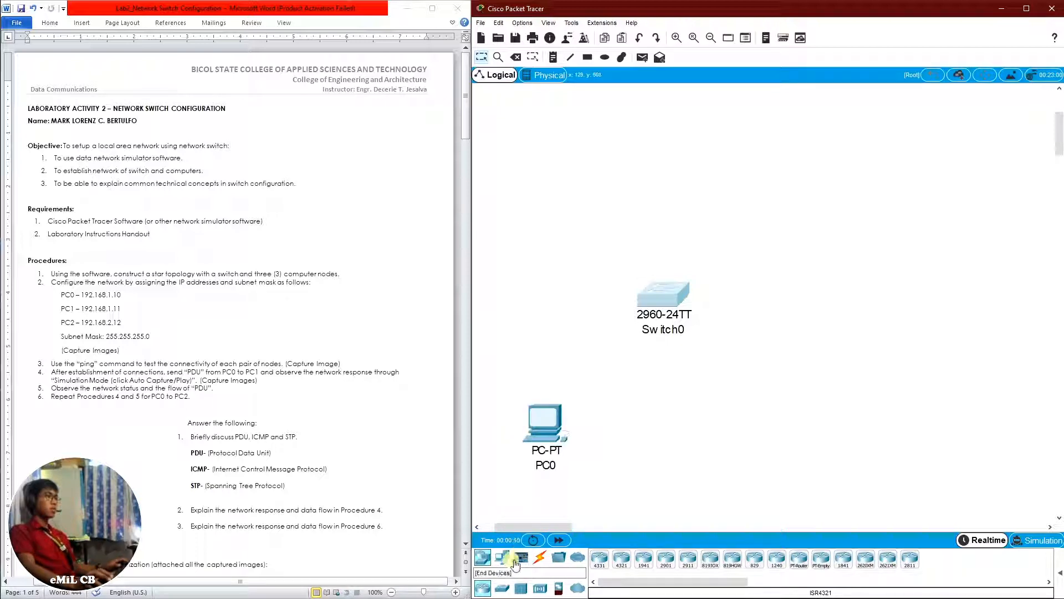
left_click_drag(509, 562, 749, 234)
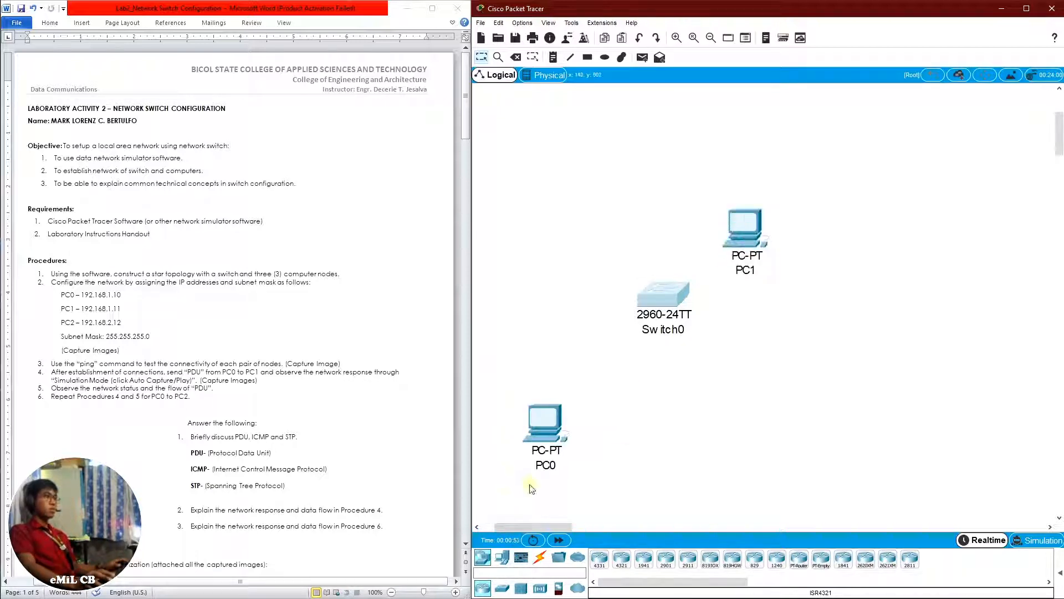
left_click(507, 562)
left_click_drag(599, 558, 752, 404)
Rearrange the switch and three PCs into a star layout with the switch in the middle
left_click_drag(540, 444, 524, 387)
left_click_drag(677, 291, 664, 305)
left_click_drag(753, 224, 726, 198)
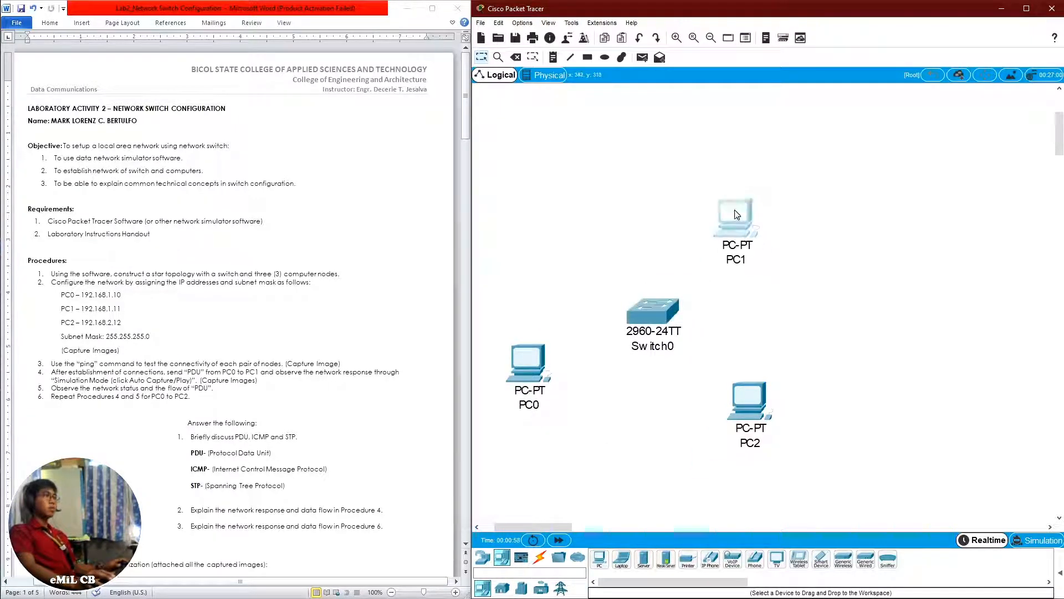
left_click_drag(657, 321, 652, 316)
left_click_drag(761, 401, 756, 381)
left_click_drag(517, 382, 501, 366)
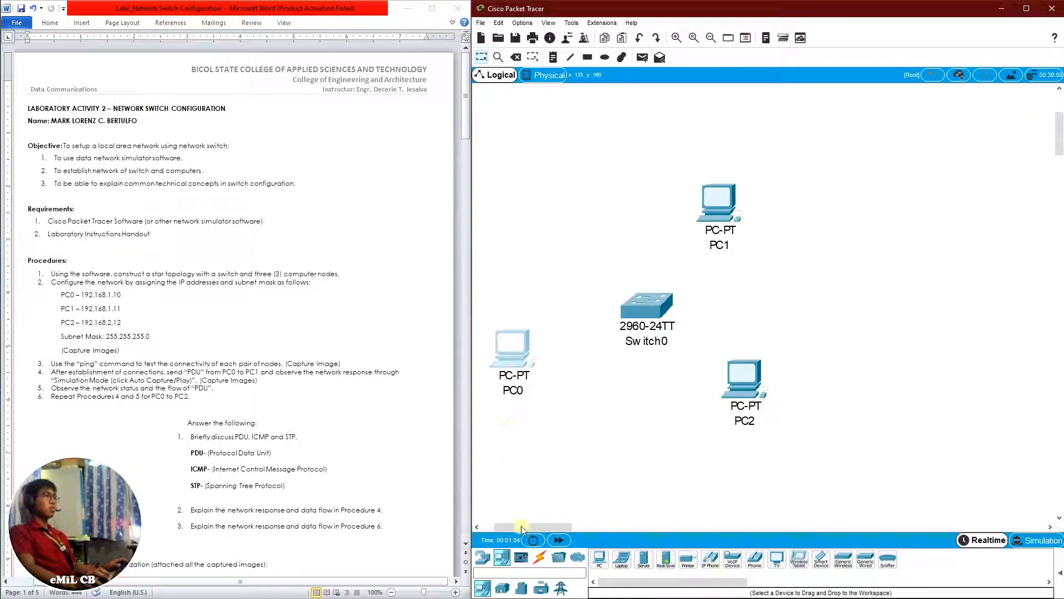
Connect PC0's FastEthernet0 to FastEthernet0/1 on the switch with a Copper Straight-Through cable
left_click(540, 558)
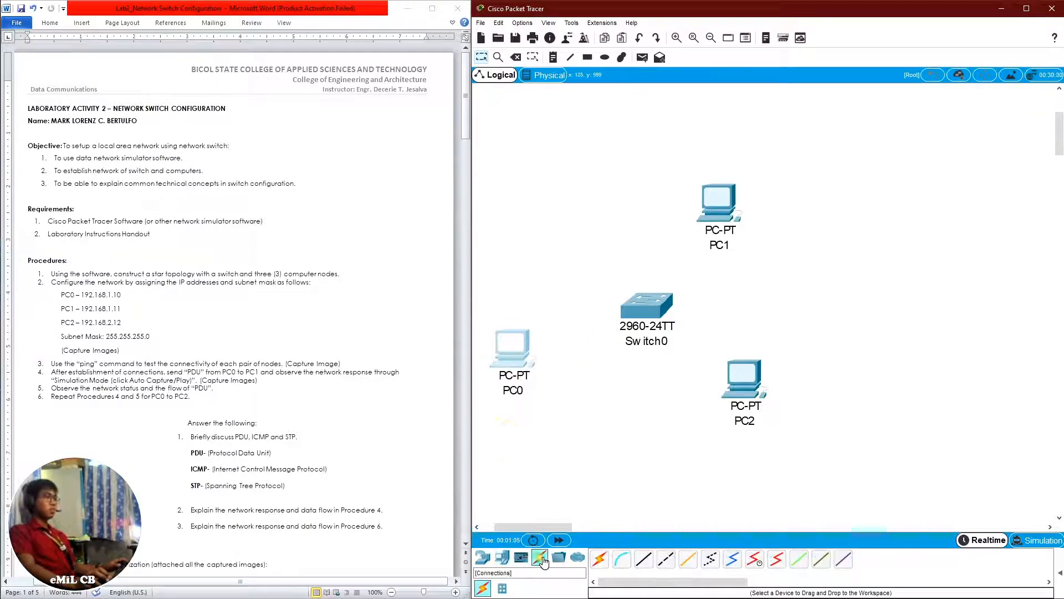
left_click(651, 561)
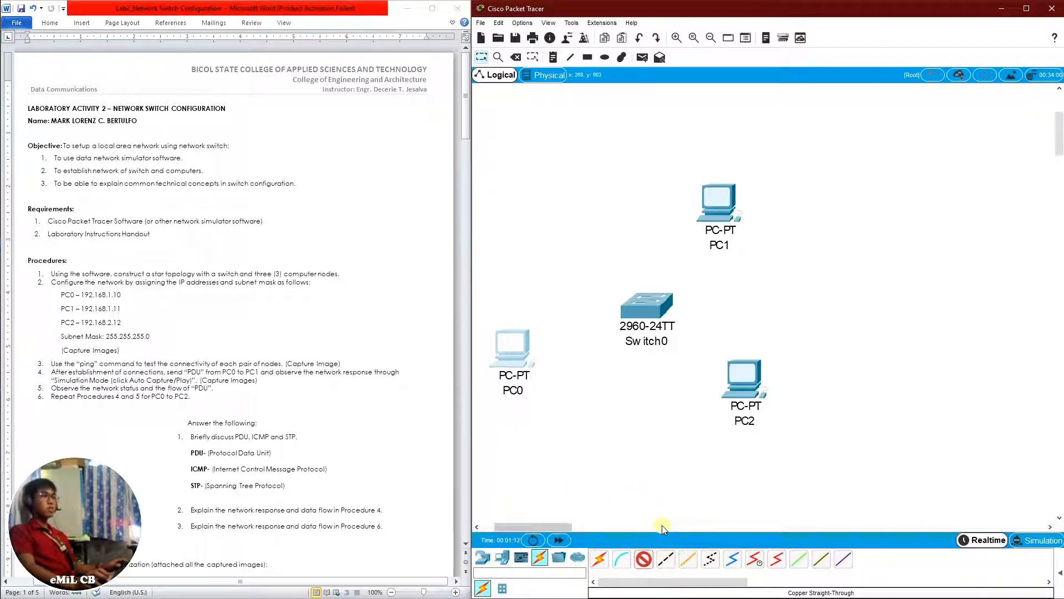
left_click(510, 350)
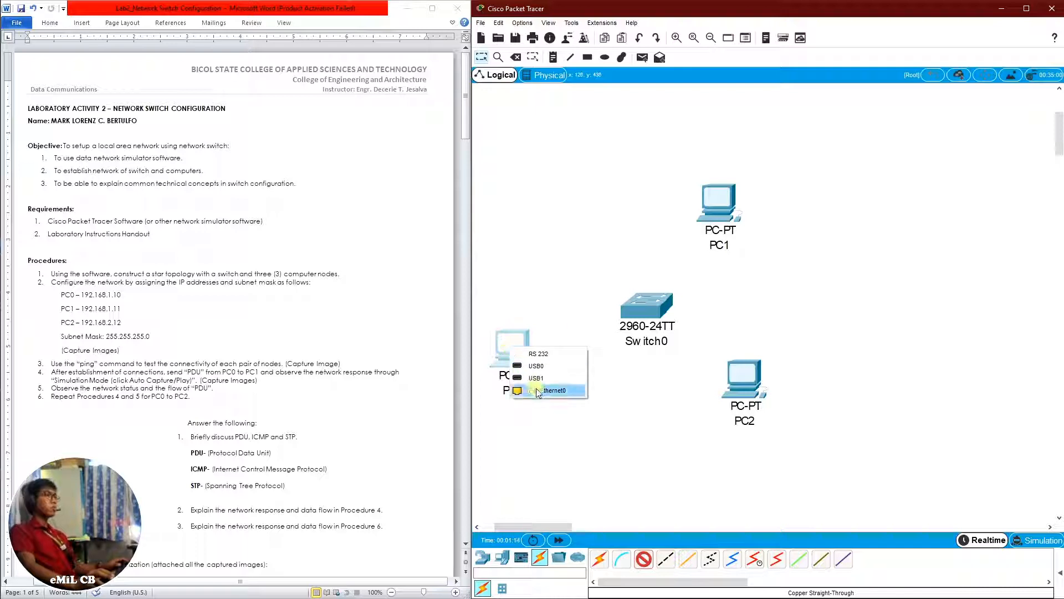
left_click(547, 390)
left_click(644, 315)
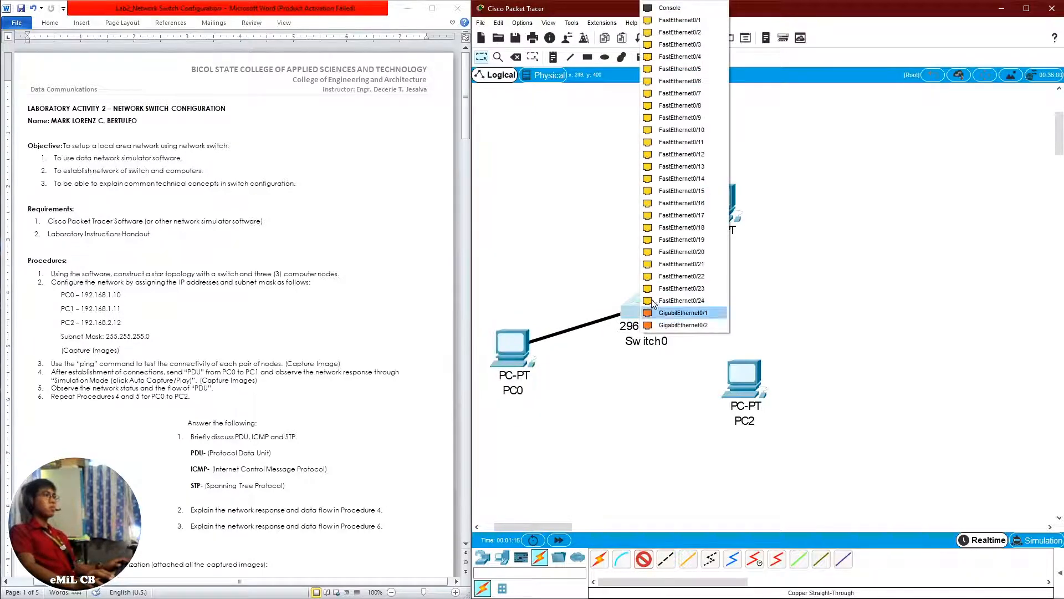
left_click(673, 22)
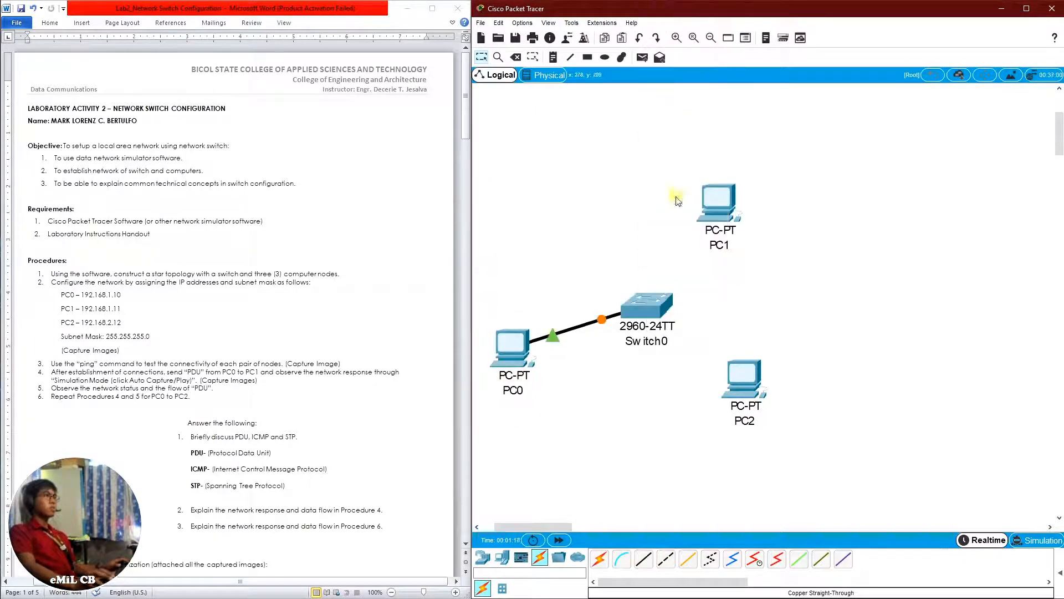
Connect PC1's FastEthernet0 to FastEthernet0/2 on the switch with a Copper Straight-Through cable
left_click(644, 559)
left_click(713, 213)
left_click(742, 246)
left_click(648, 308)
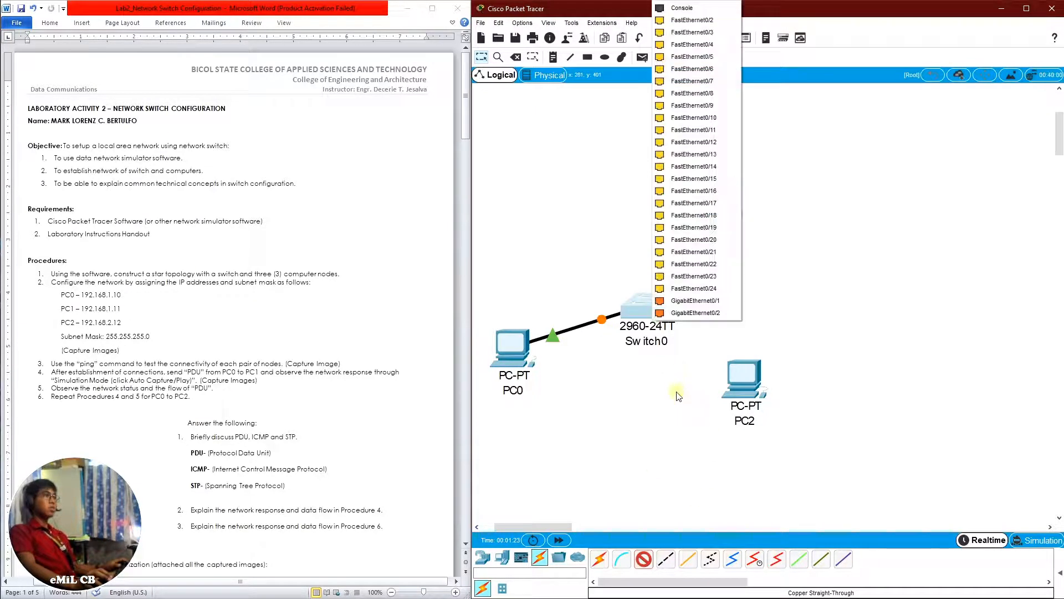
left_click(687, 20)
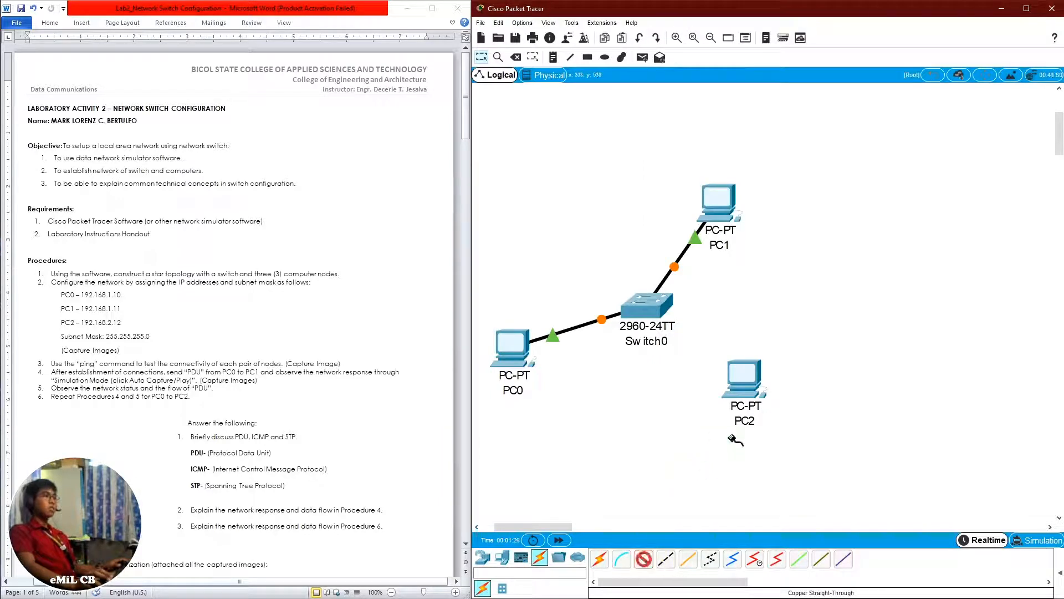
Connect PC2's FastEthernet0 to a free FastEthernet port on the switch with a Copper Straight-Through cable
left_click(743, 383)
left_click(779, 425)
left_click(655, 309)
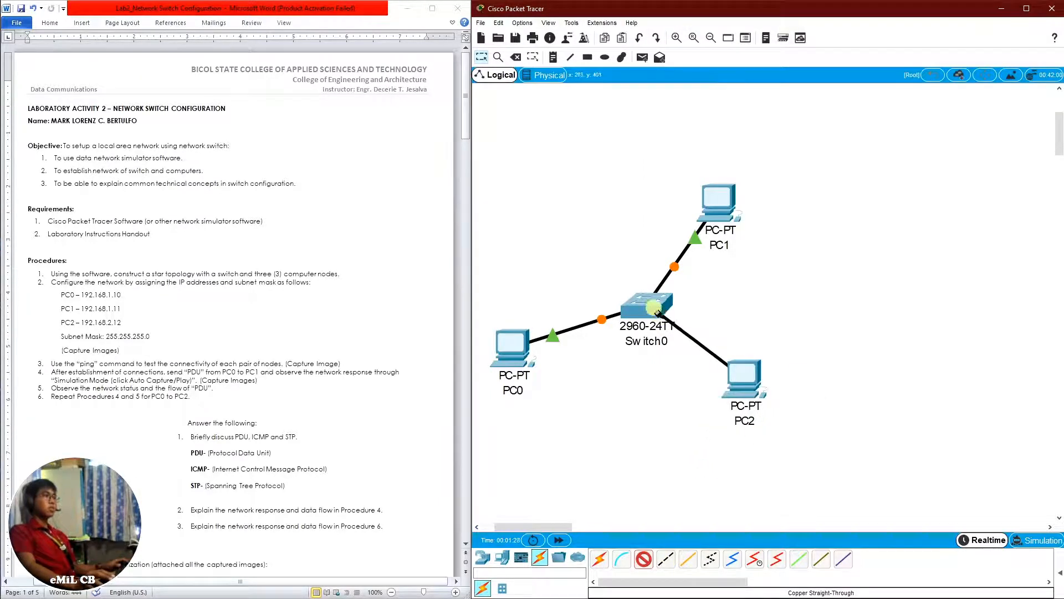
left_click(662, 41)
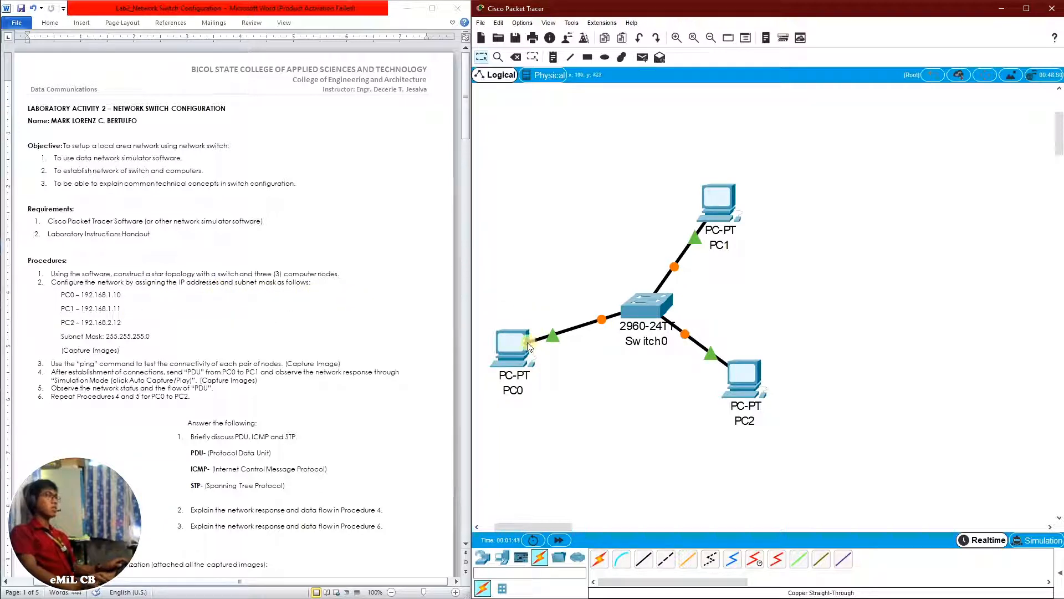
Configure PC0 with the static IP address 192.168.1.10 and subnet mask 255.255.255.0
left_click(510, 347)
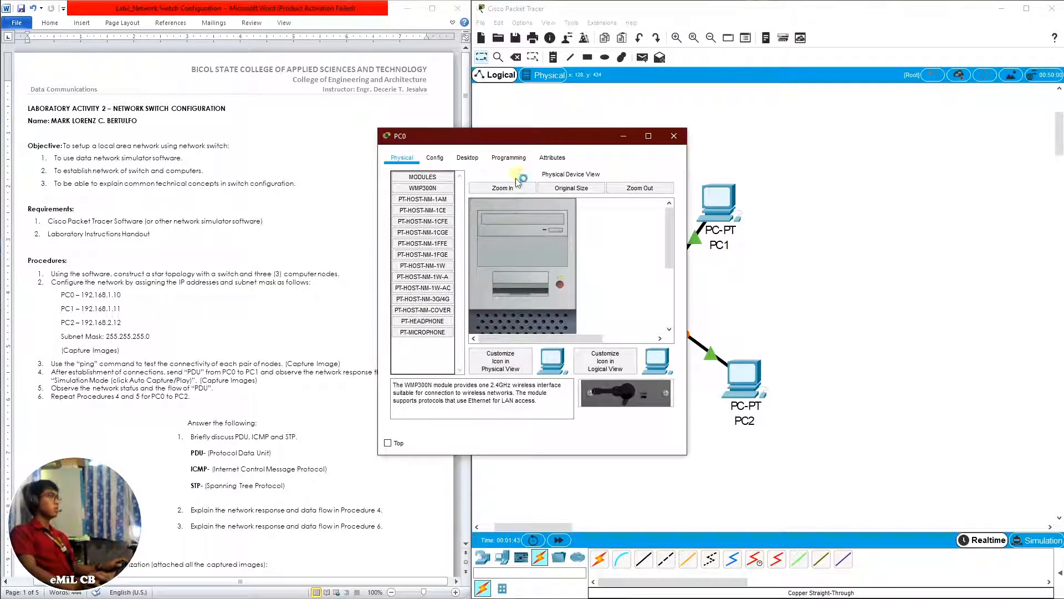
left_click_drag(524, 136, 754, 140)
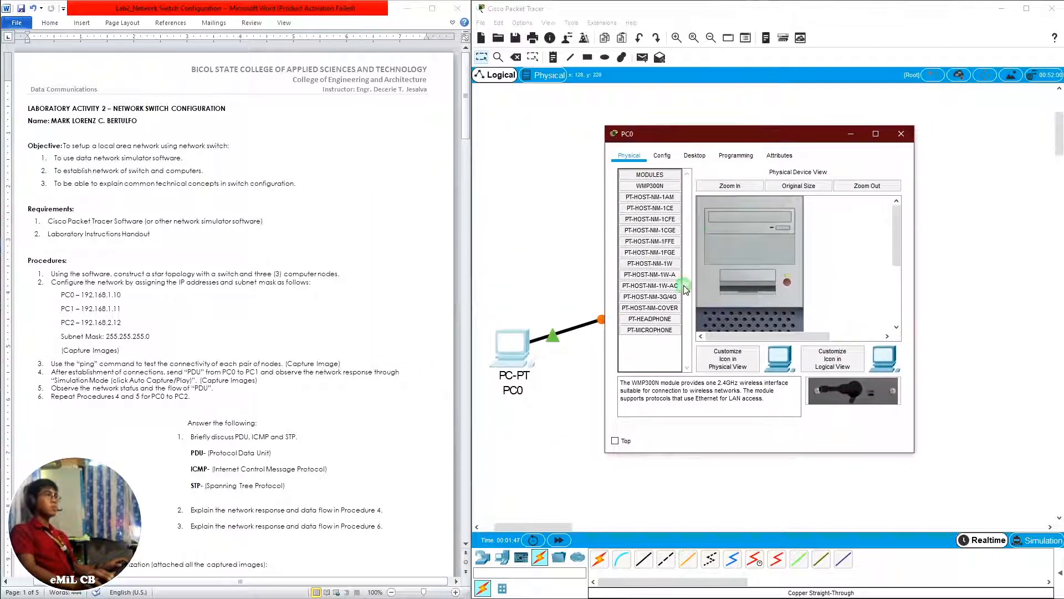
left_click(695, 155)
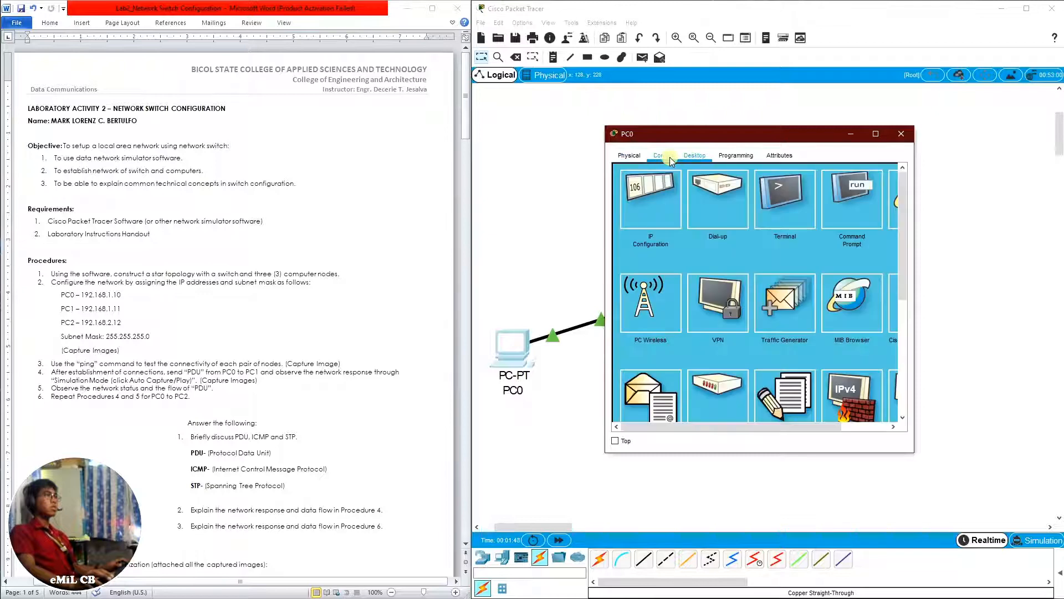
left_click(638, 211)
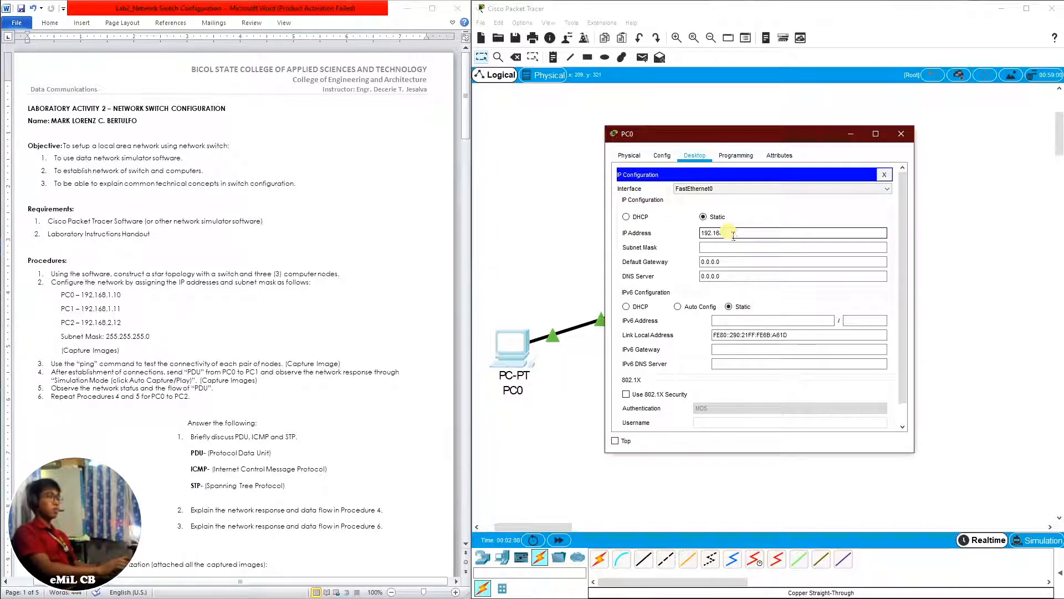
type(".1.10")
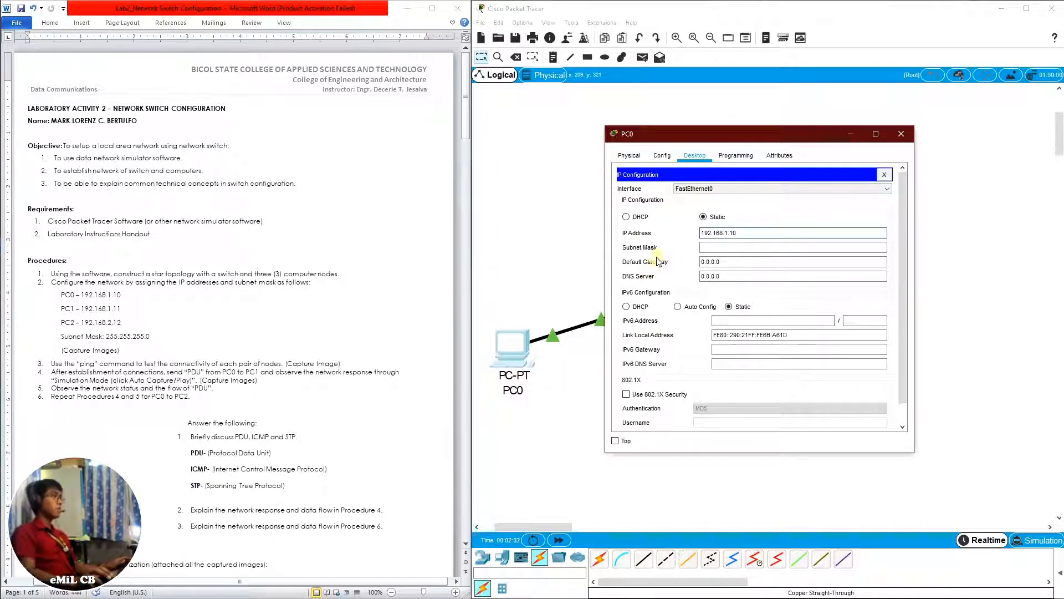
left_click(721, 250)
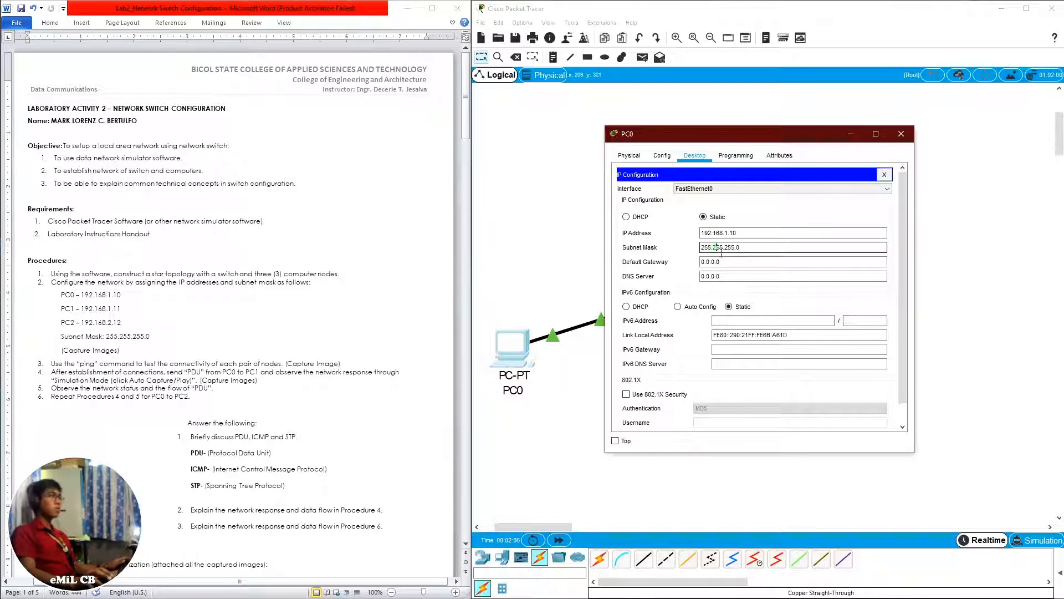
left_click(885, 176)
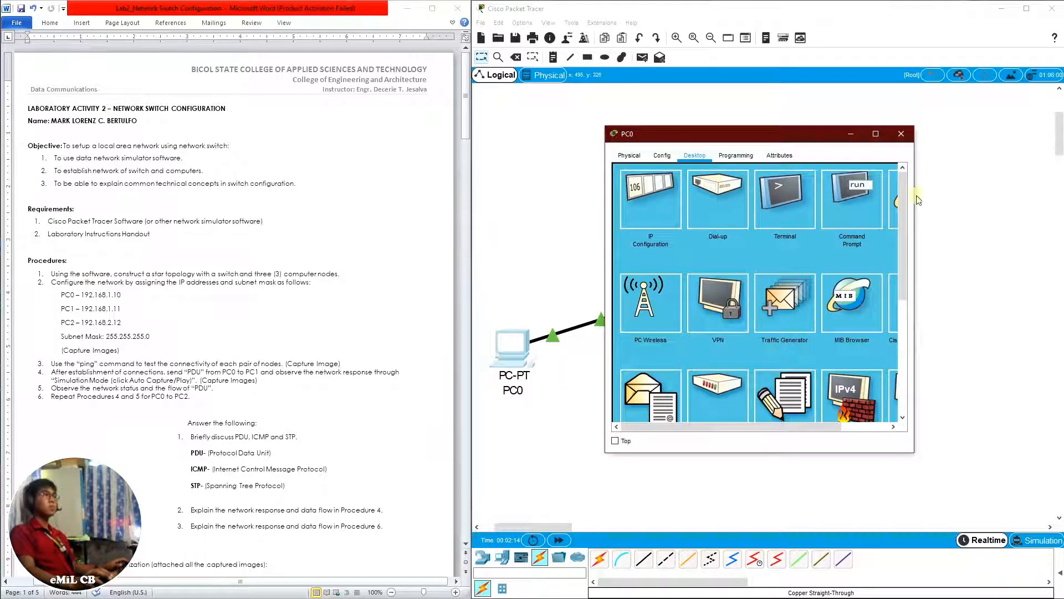
left_click(901, 134)
Configure PC1 with the static IP address 192.168.1.11 and subnet mask 255.255.255.0
left_click(704, 207)
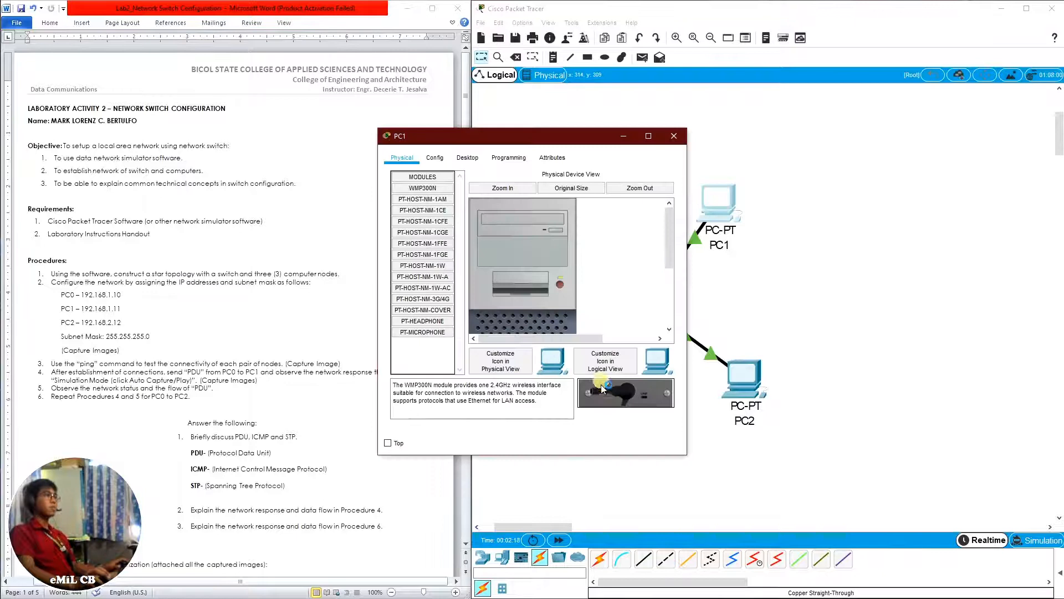
left_click(467, 158)
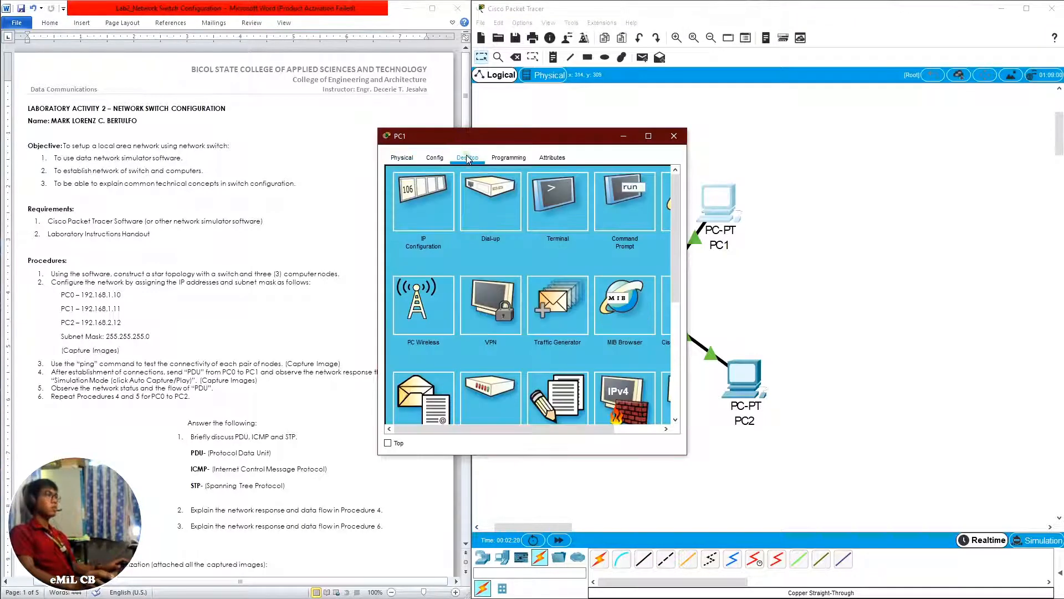
left_click(423, 201)
left_click(492, 238)
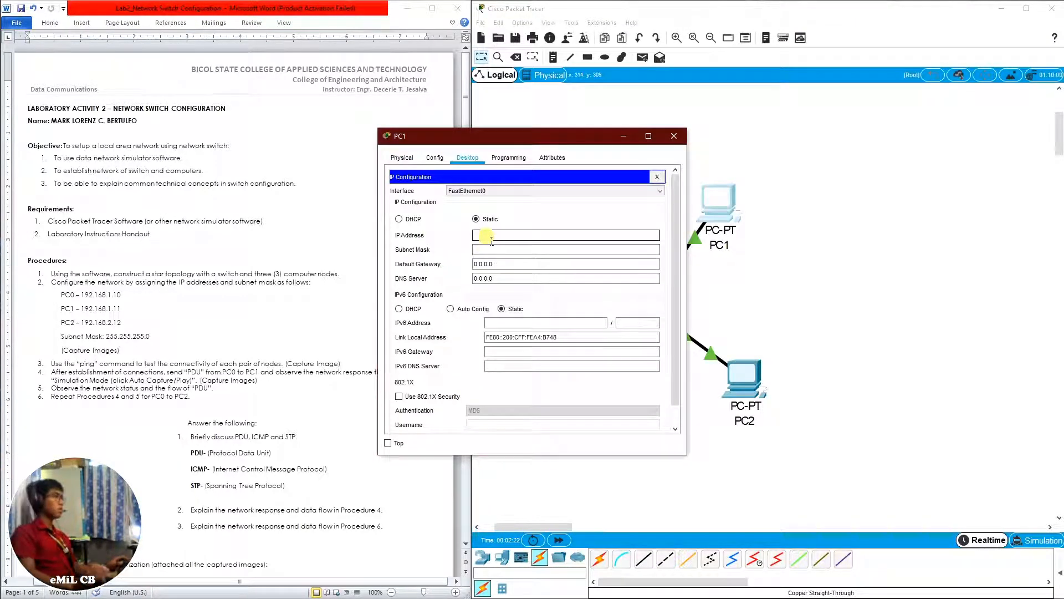
type("192.168.1.11")
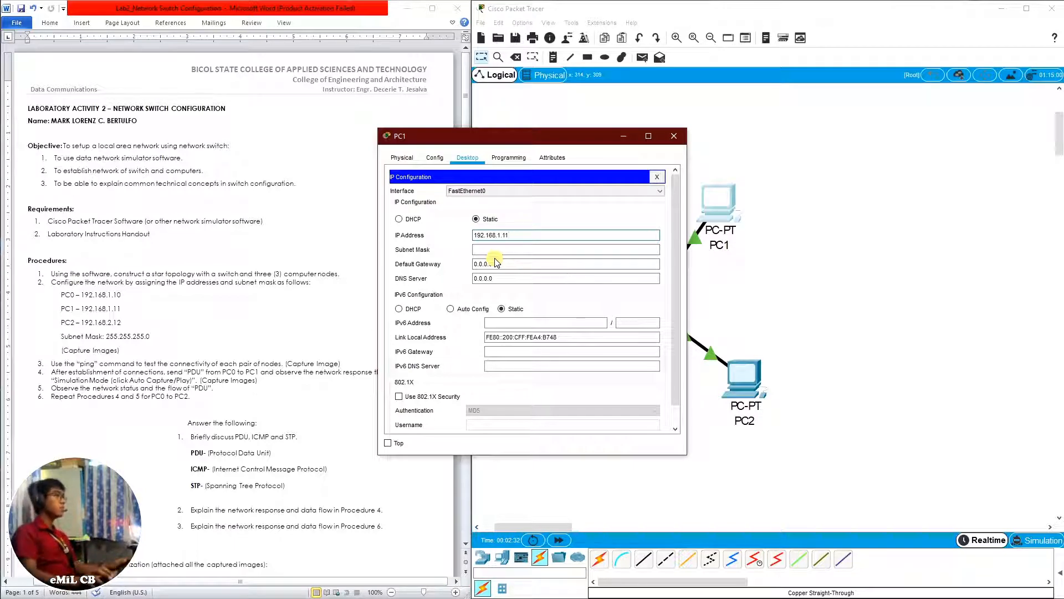
left_click(497, 255)
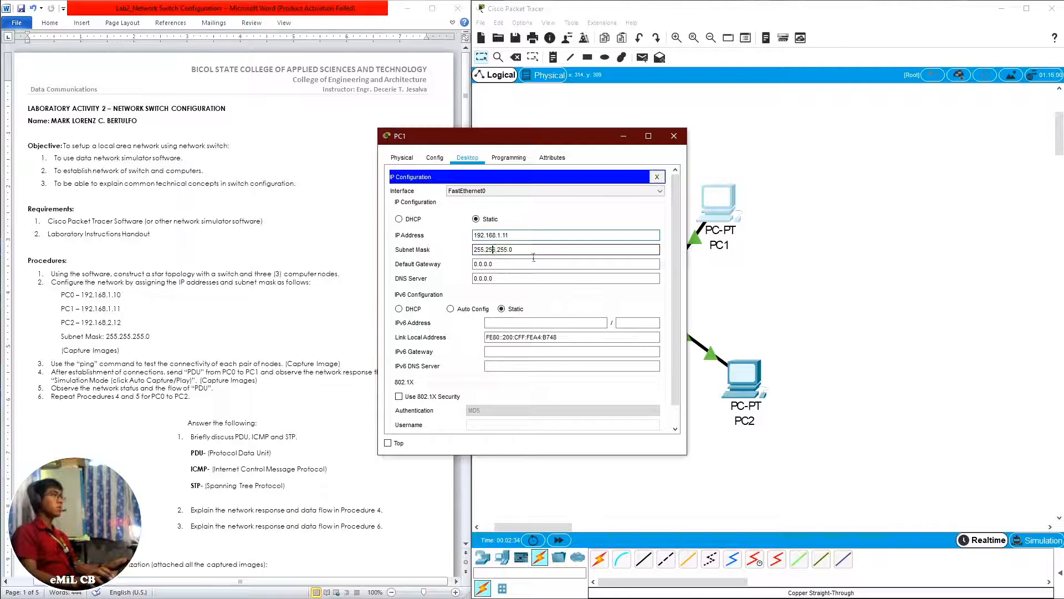
left_click(657, 177)
left_click(684, 135)
Configure PC2 with the static IP address 192.168.1.12 and subnet mask 255.255.255.0
left_click(740, 395)
left_click(467, 157)
left_click(443, 191)
left_click(484, 238)
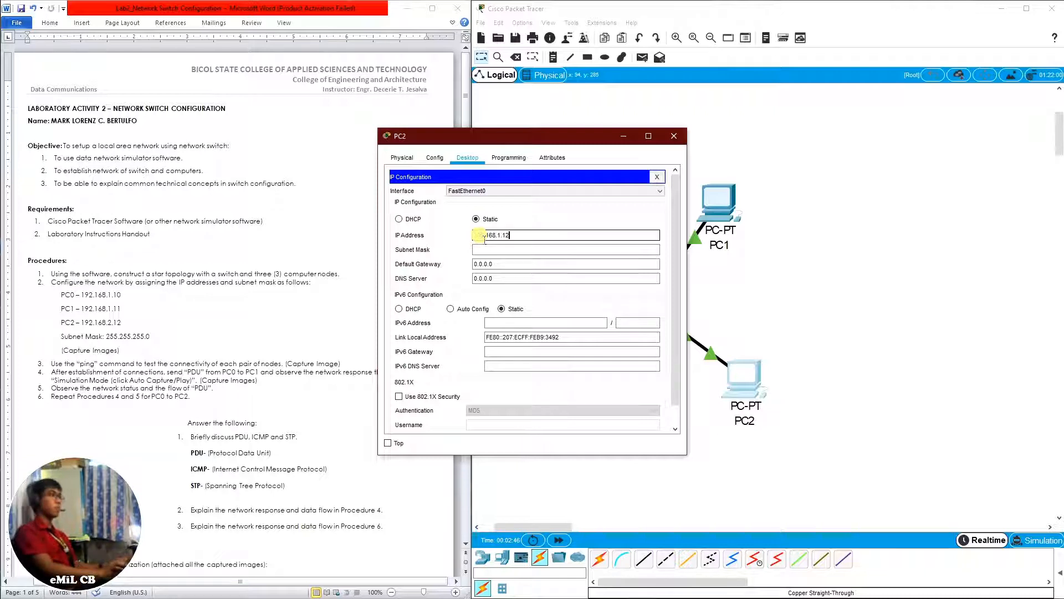
key("Tab")
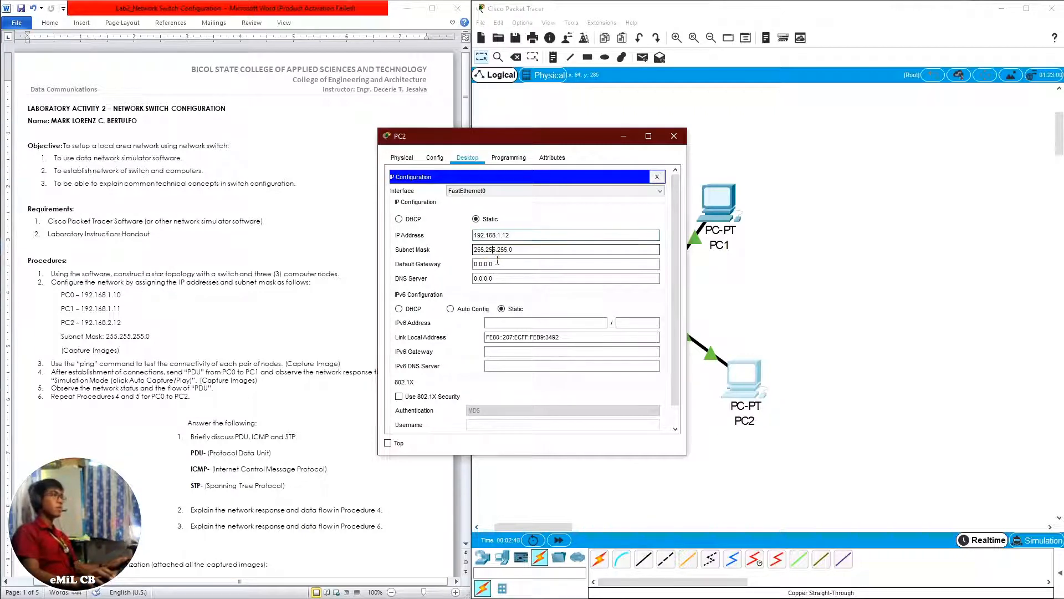
left_click(657, 176)
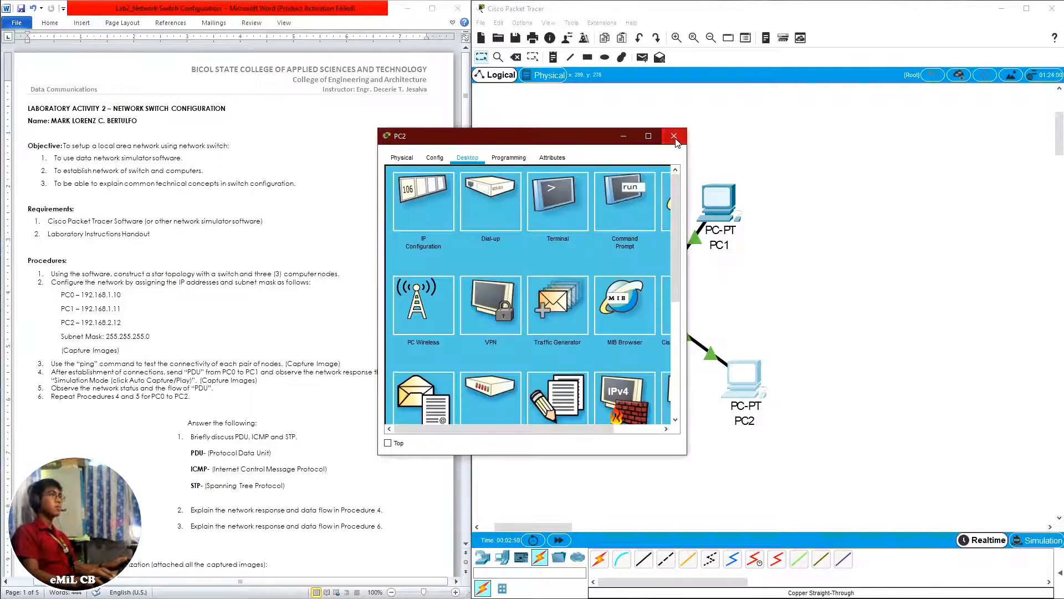
Close PC2's window and run ipconfig in PC0's Command Prompt to check its IP address
left_click(674, 136)
left_click(587, 392)
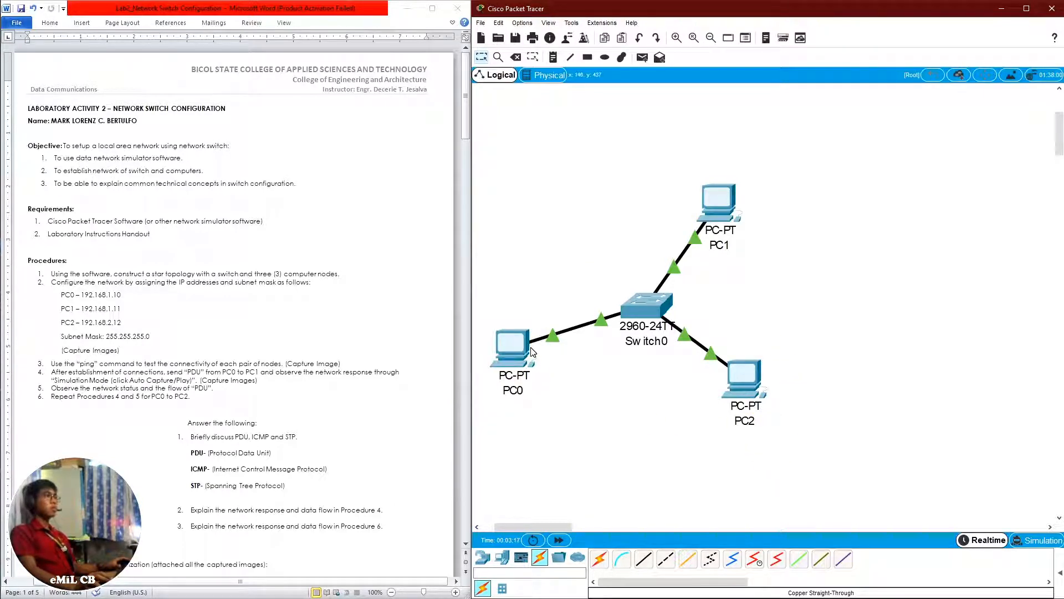
left_click(510, 363)
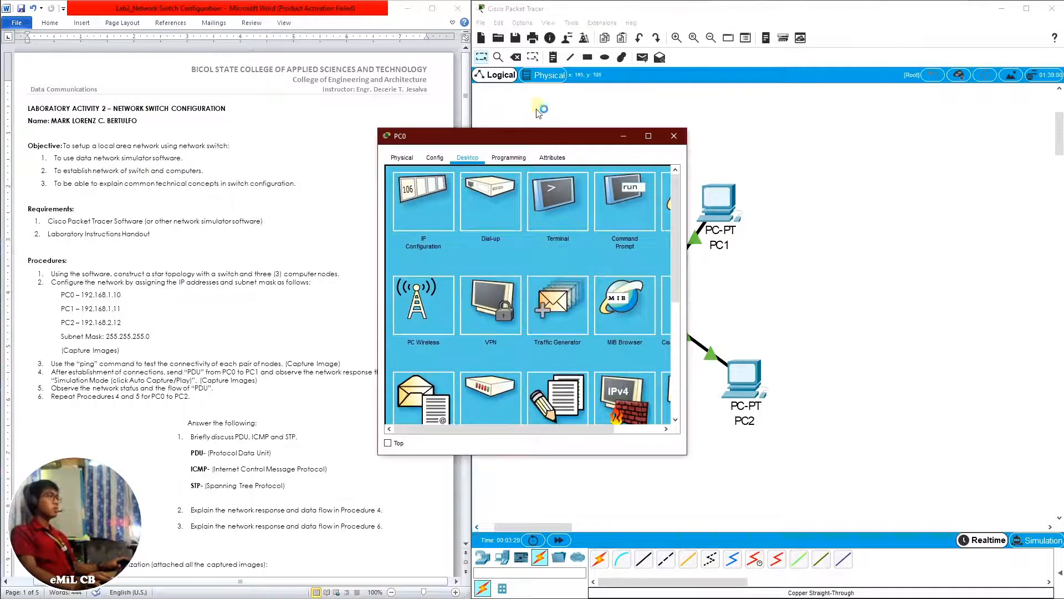
left_click_drag(554, 145, 841, 135)
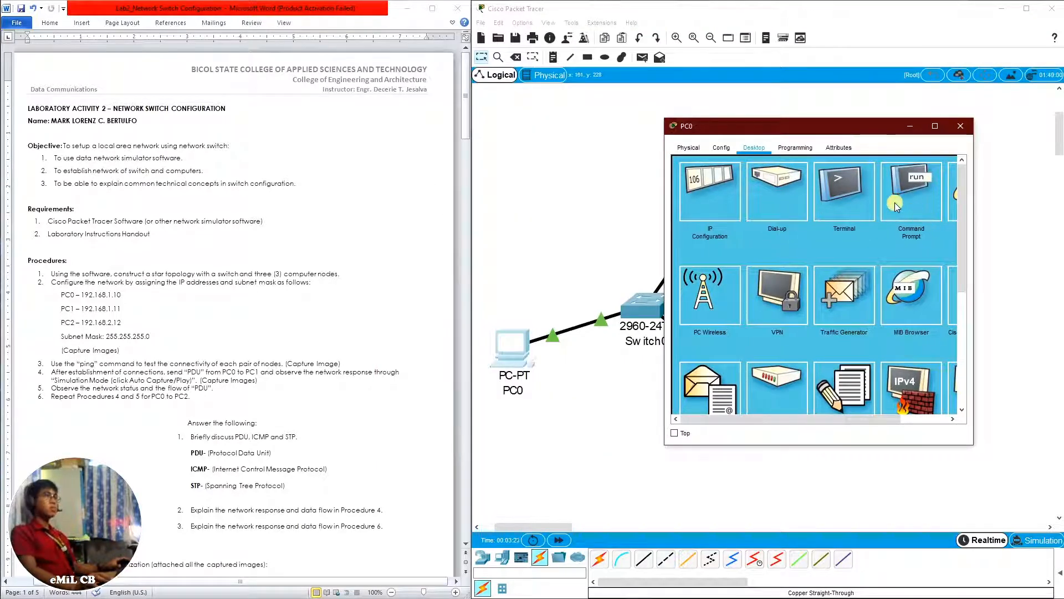
left_click(910, 189)
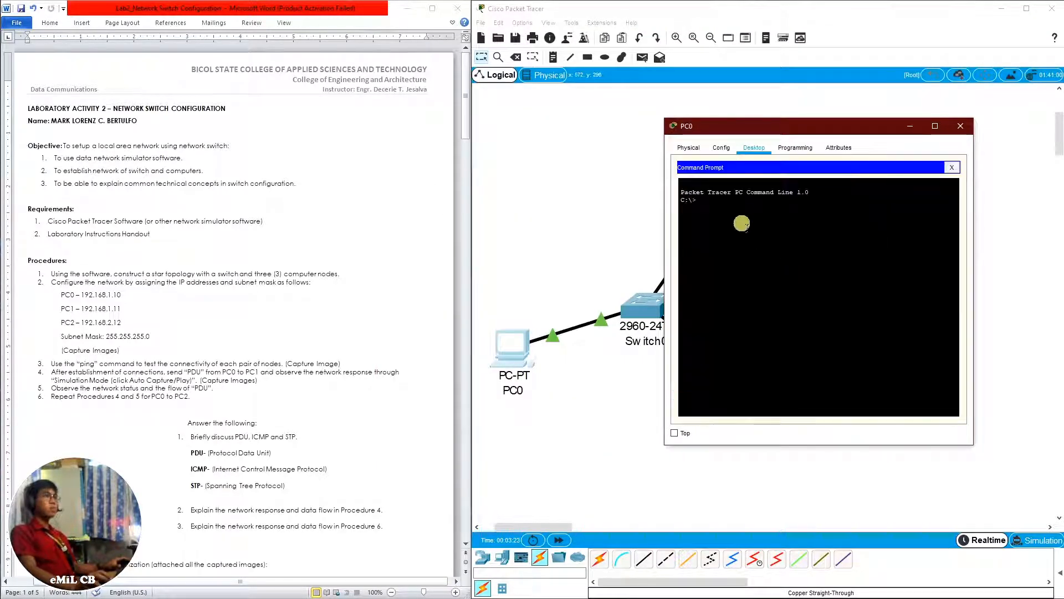
left_click(741, 209)
type("ipc")
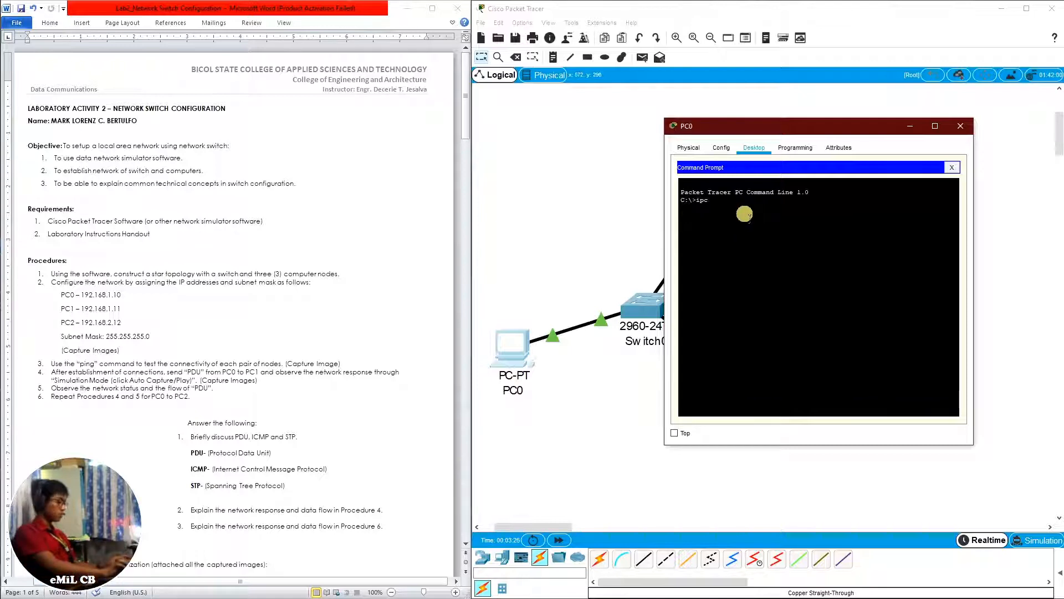
type("onfig")
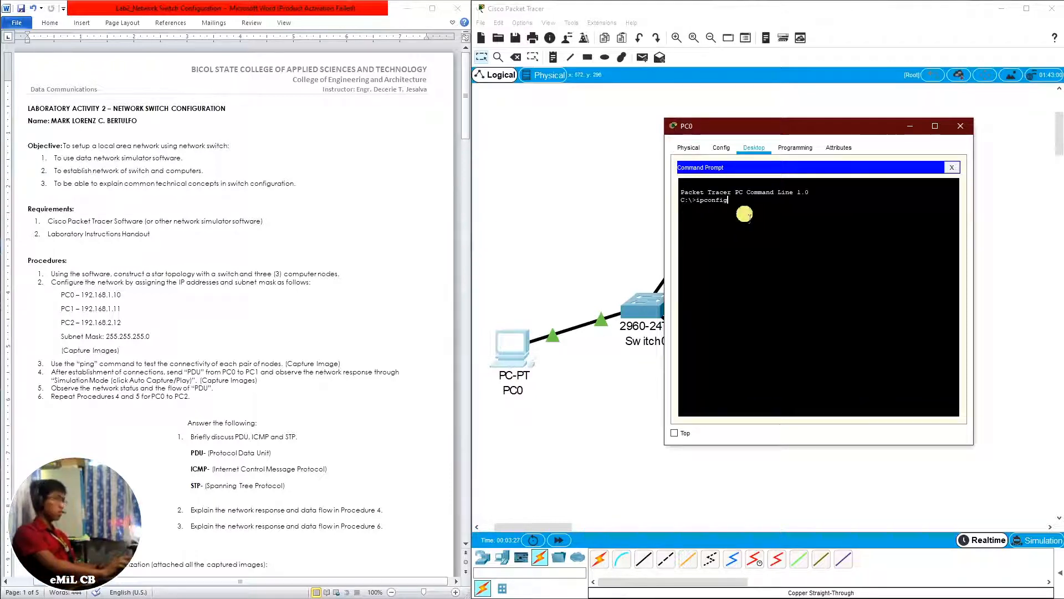
key("Return")
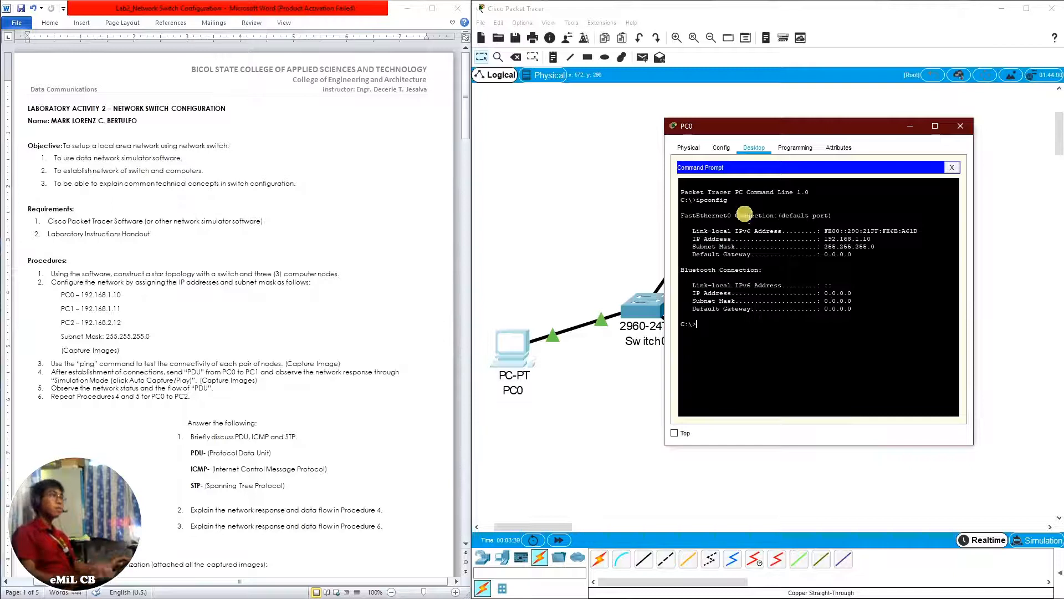
left_click_drag(824, 239, 879, 237)
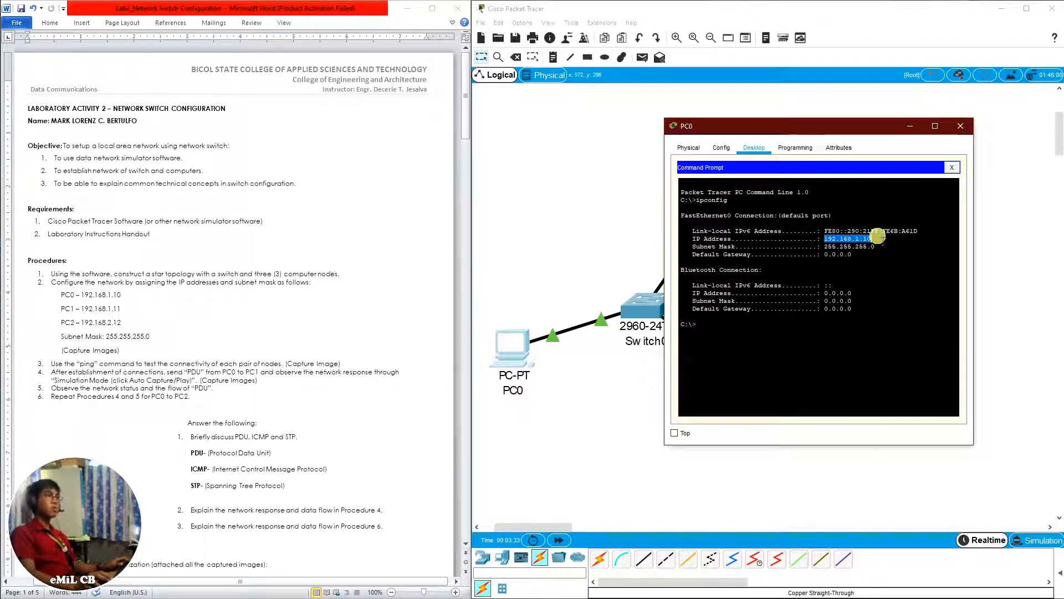
Ping PC1 at 192.168.1.11 from PC0's Command Prompt to test their connectivity
left_click(733, 334)
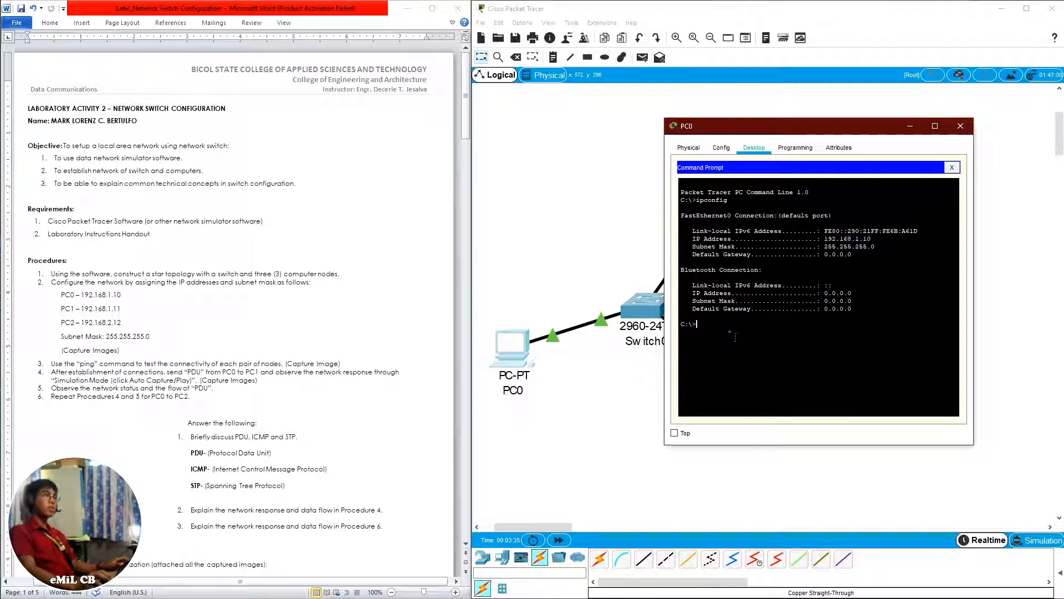
type("pi")
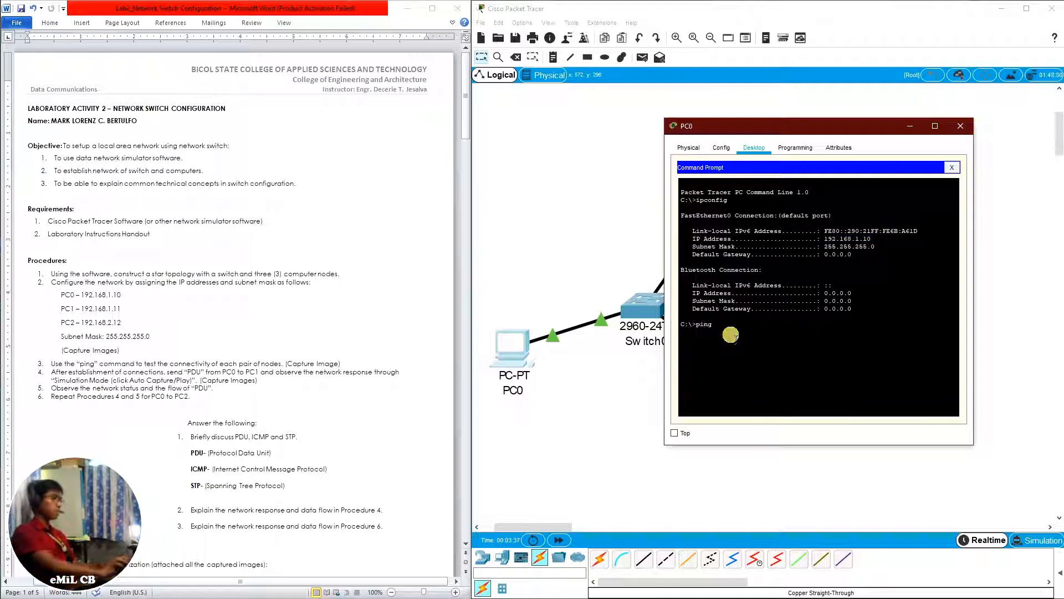
type("ng 192.168")
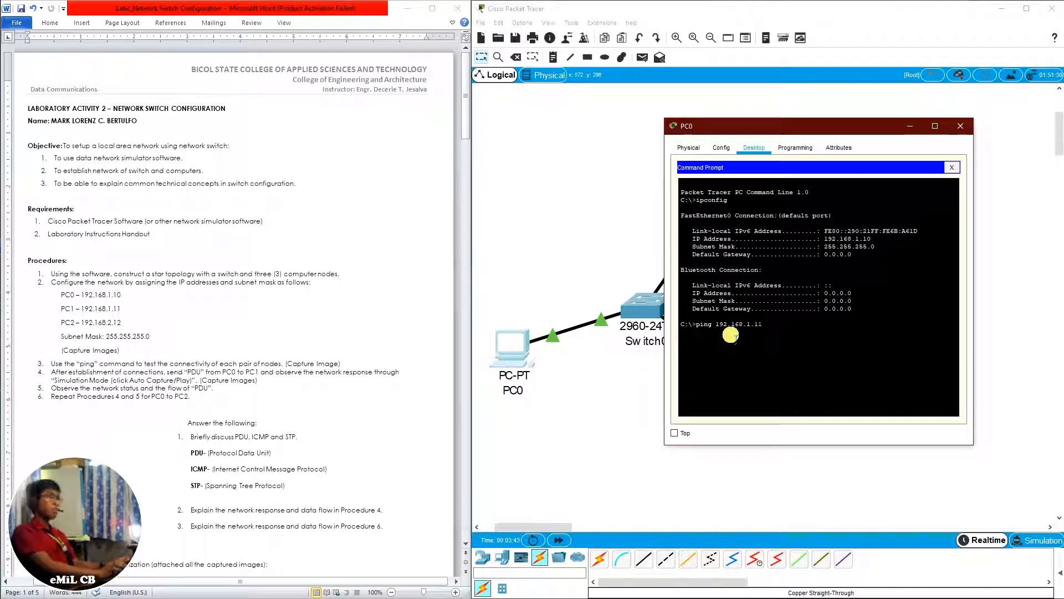
type(".1.11")
key("Return")
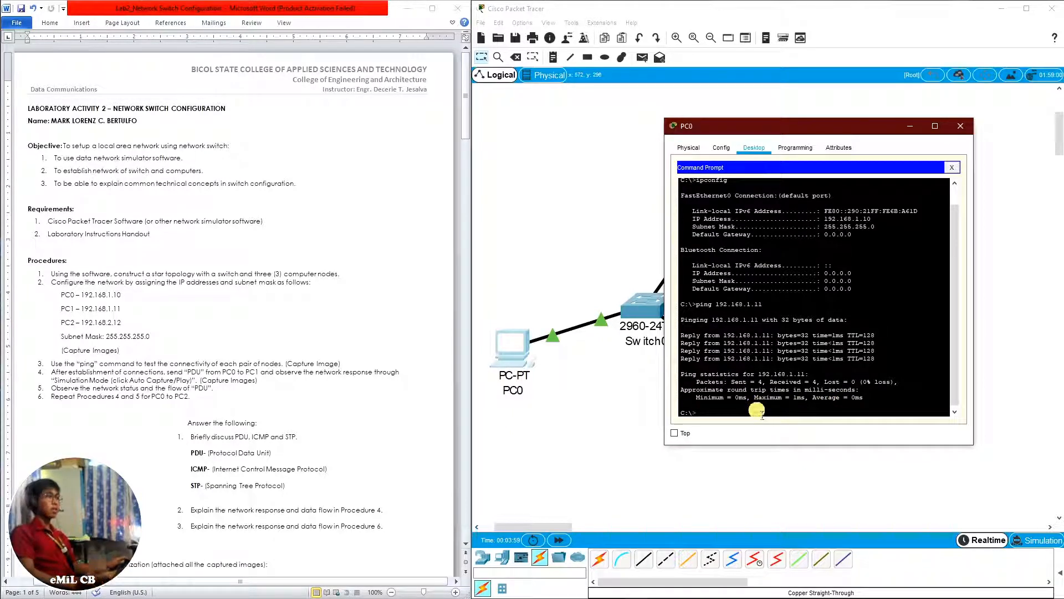
Ping PC2 at 192.168.1.12 from PC0's Command Prompt and close PC0's window
type("ing")
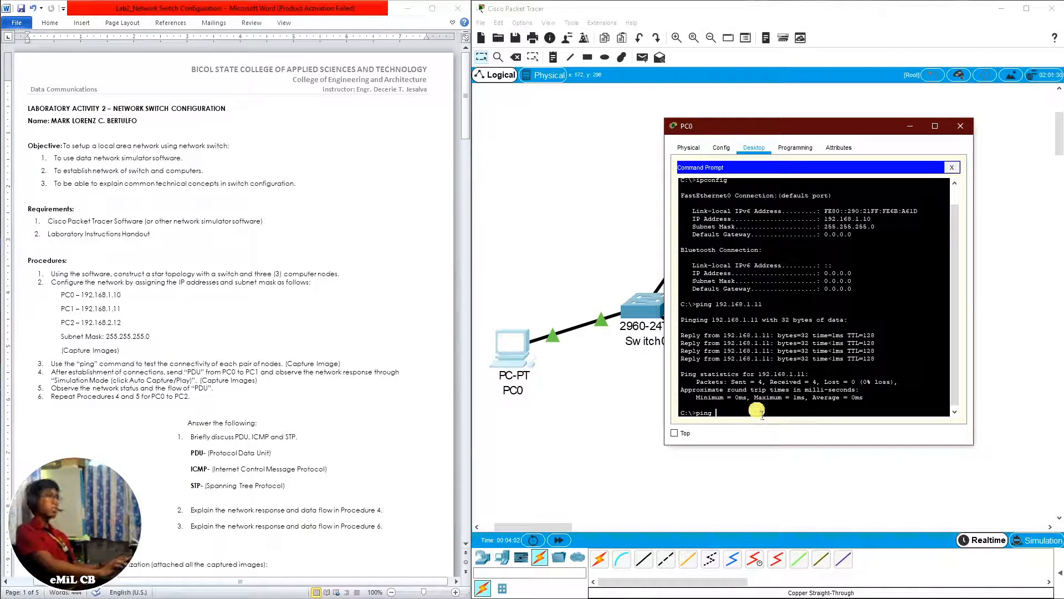
type(" 192.168.1")
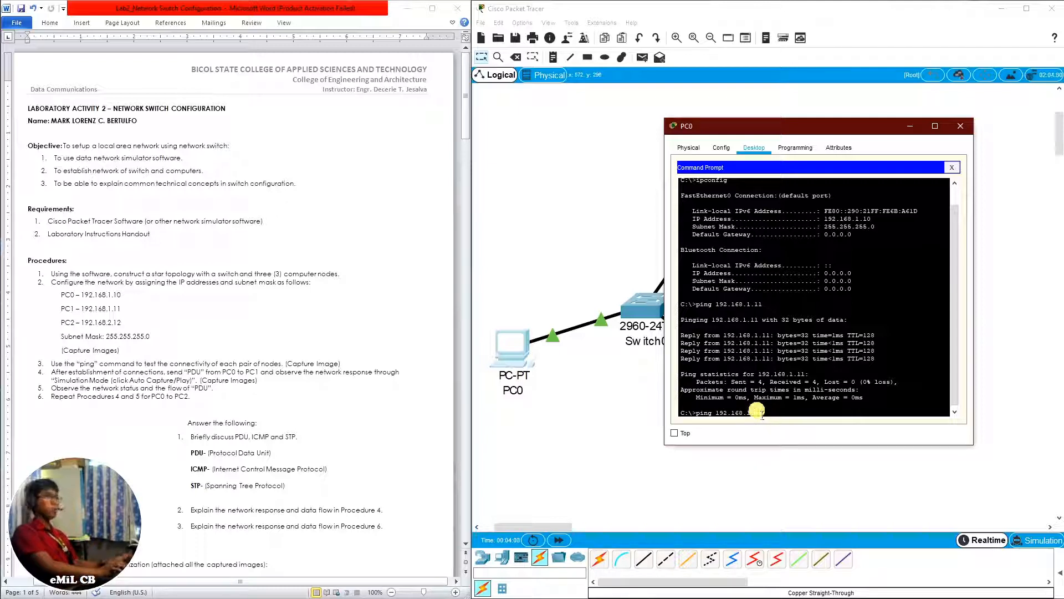
key("Return")
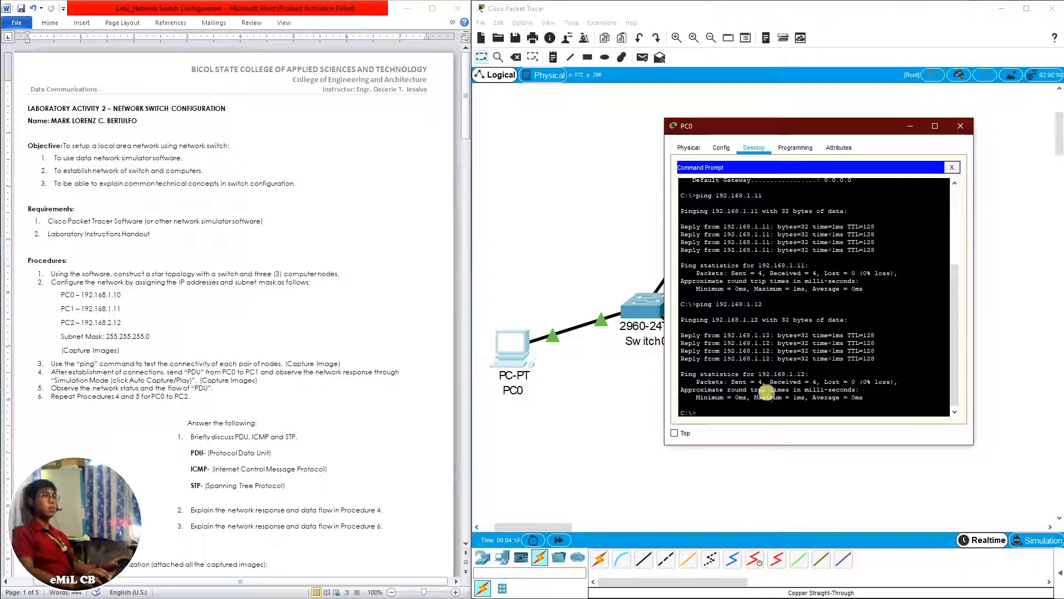
left_click(954, 168)
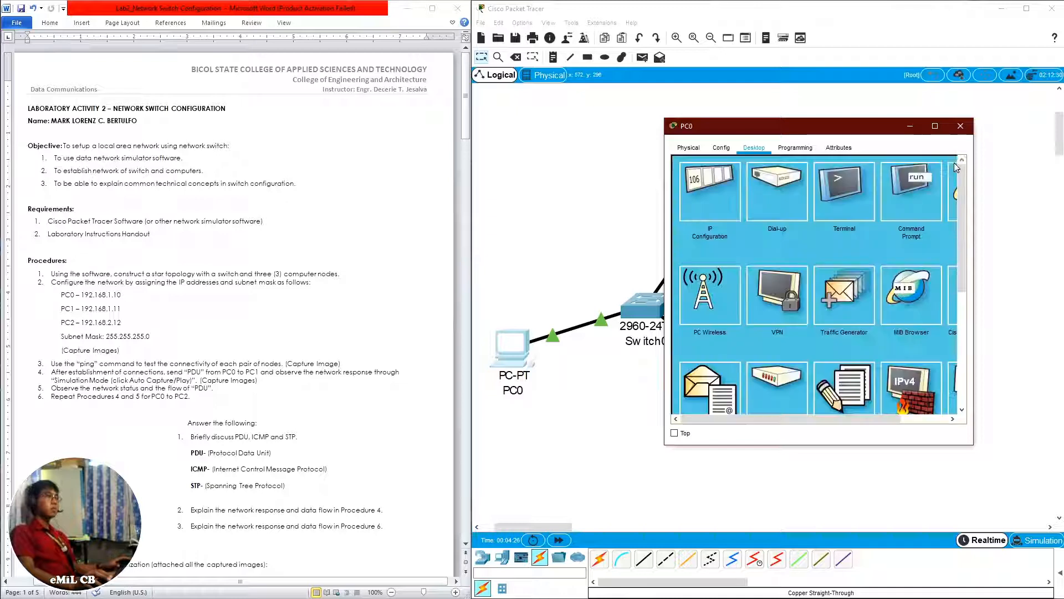
left_click(956, 127)
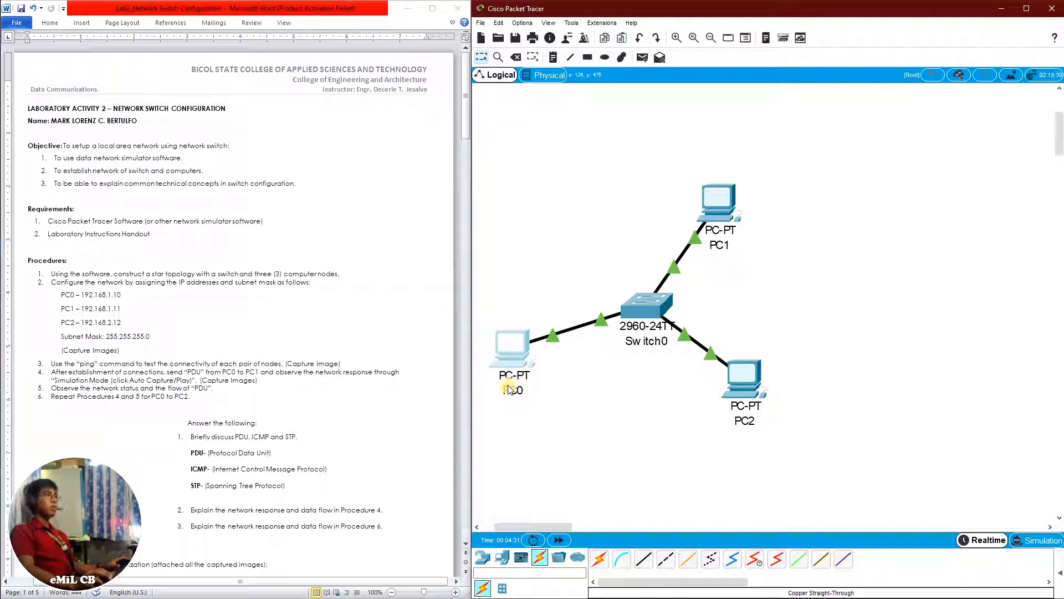
Run ipconfig in PC1's Command Prompt to check its IP address
mouse_move(509, 390)
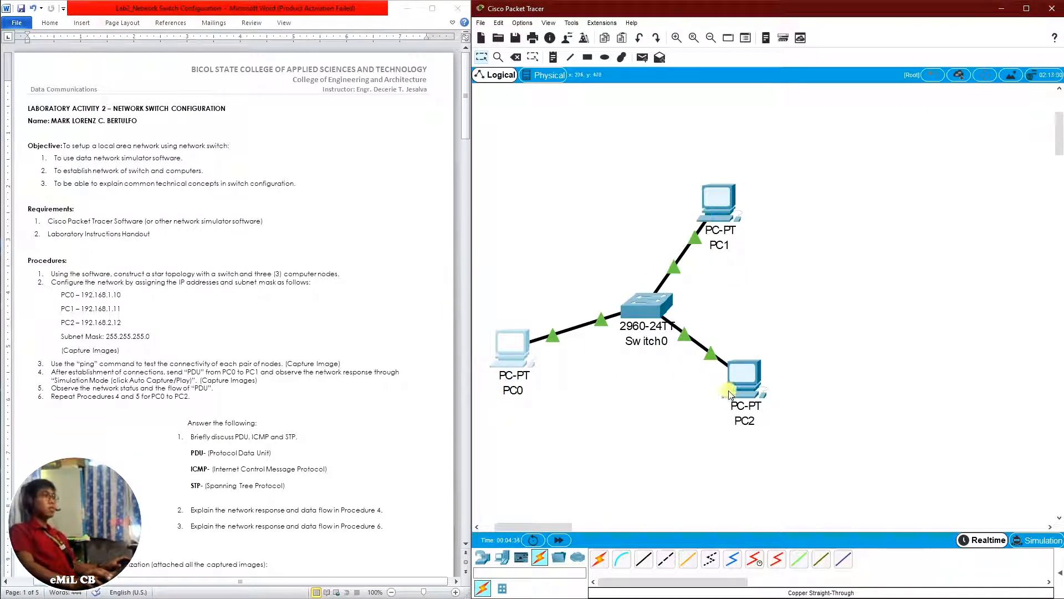
left_click(722, 208)
left_click_drag(555, 144, 498, 139)
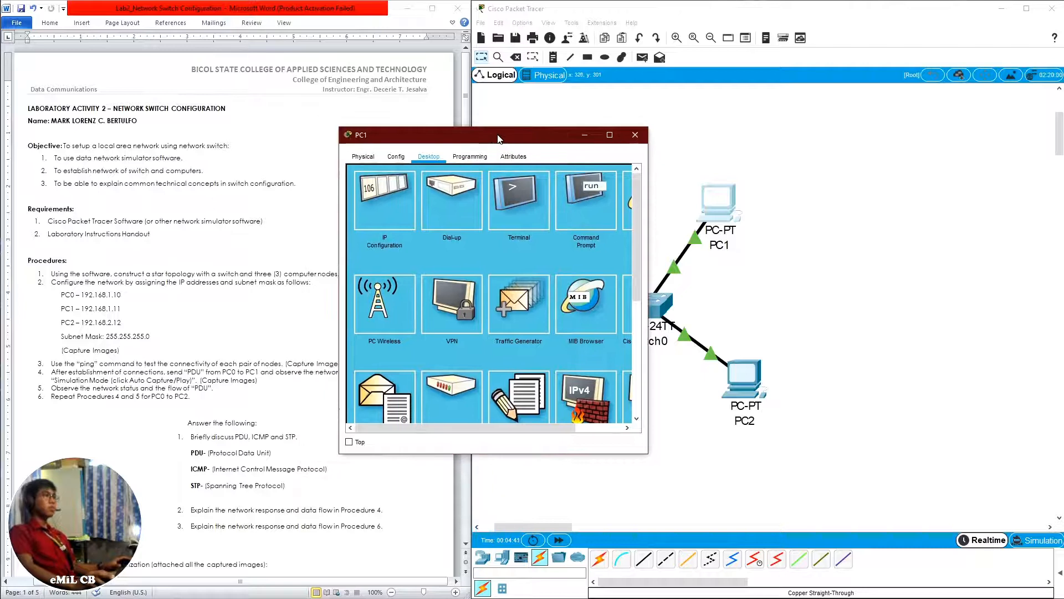
left_click(591, 209)
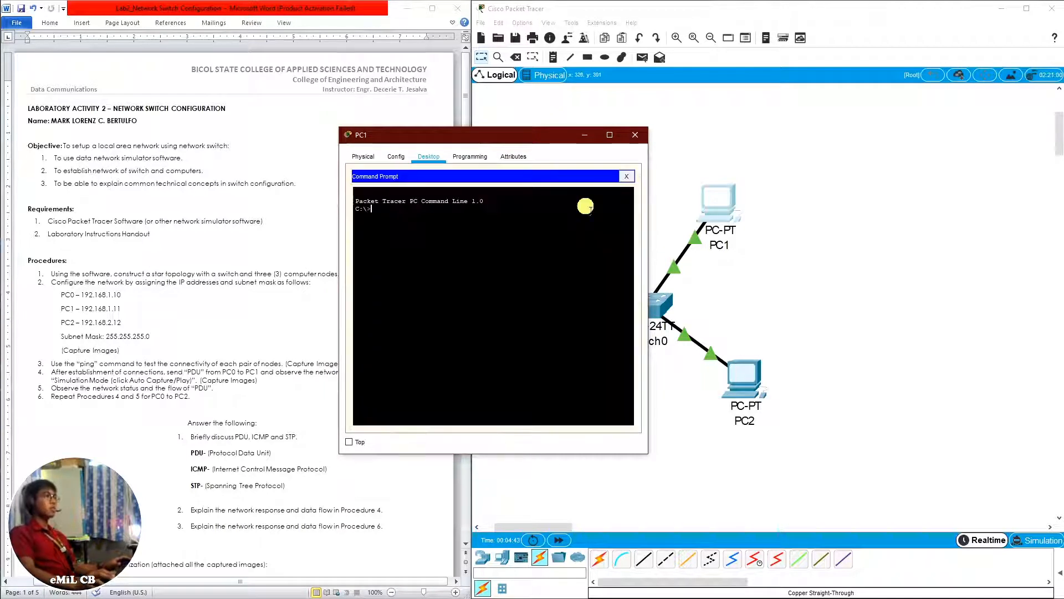
type("ip")
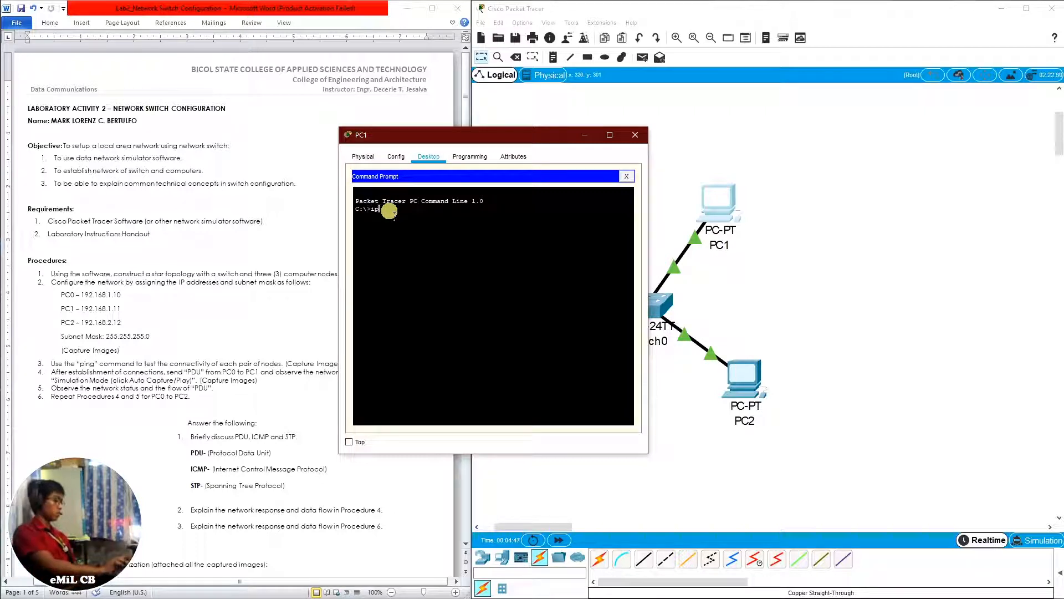
type("config")
key("Return")
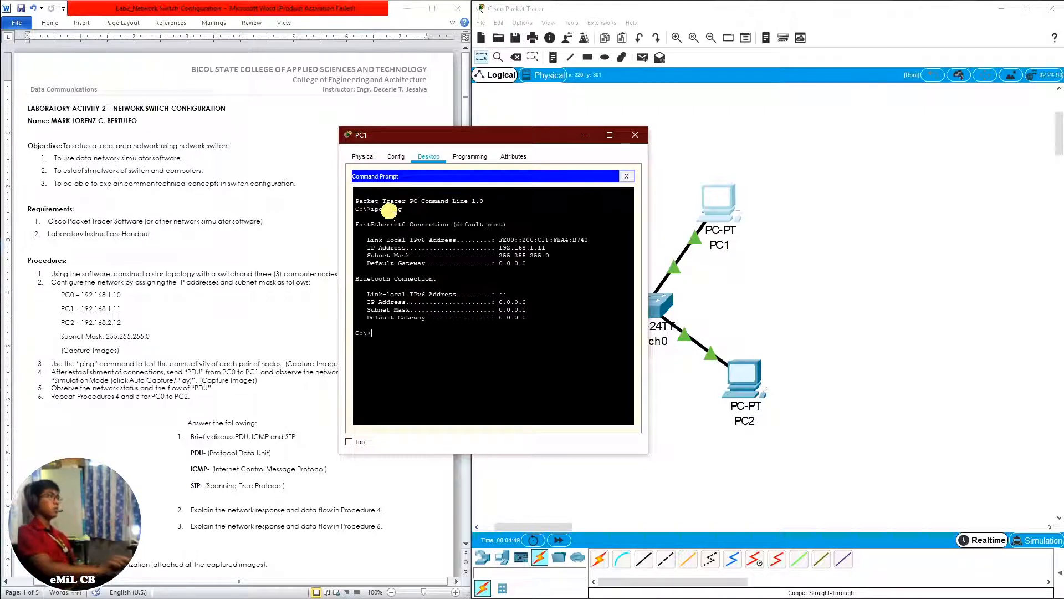
left_click_drag(496, 247, 543, 248)
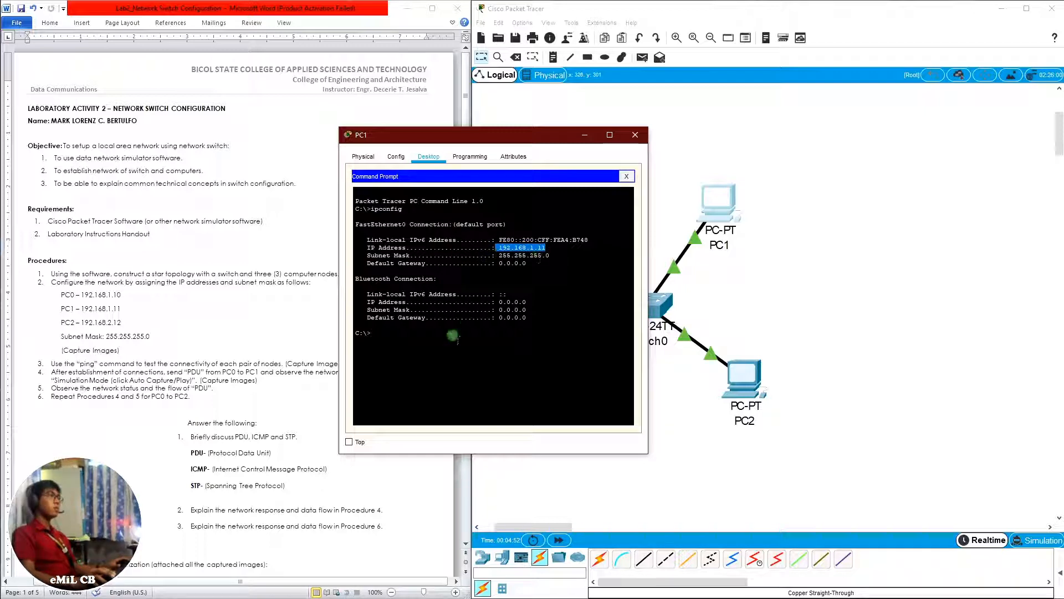
Ping PC0 at 192.168.1.10 from PC1's Command Prompt to test their connectivity
left_click(423, 339)
type("ping")
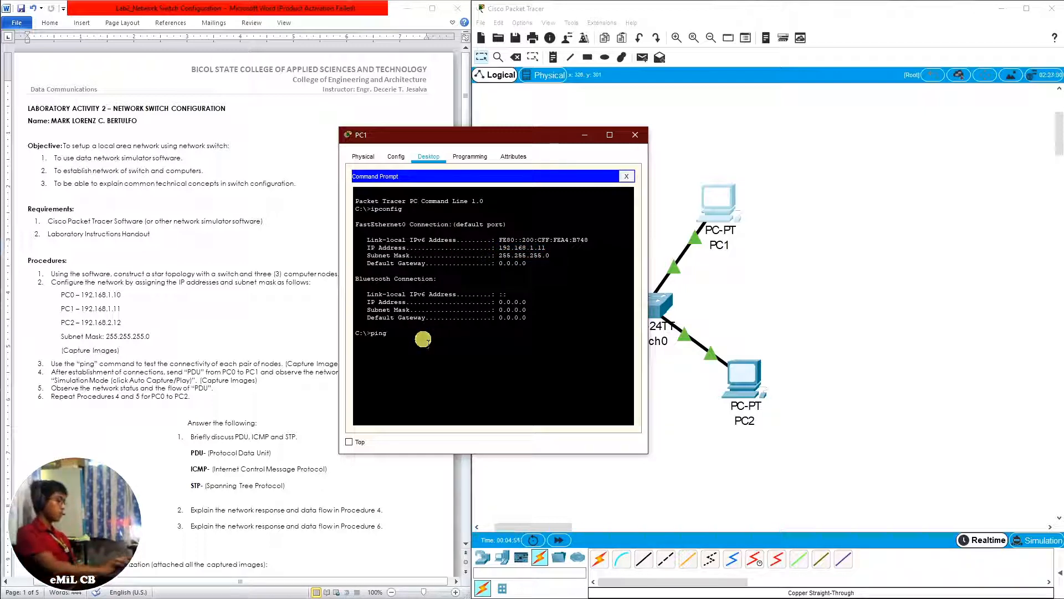
type(" 192.168.1.1")
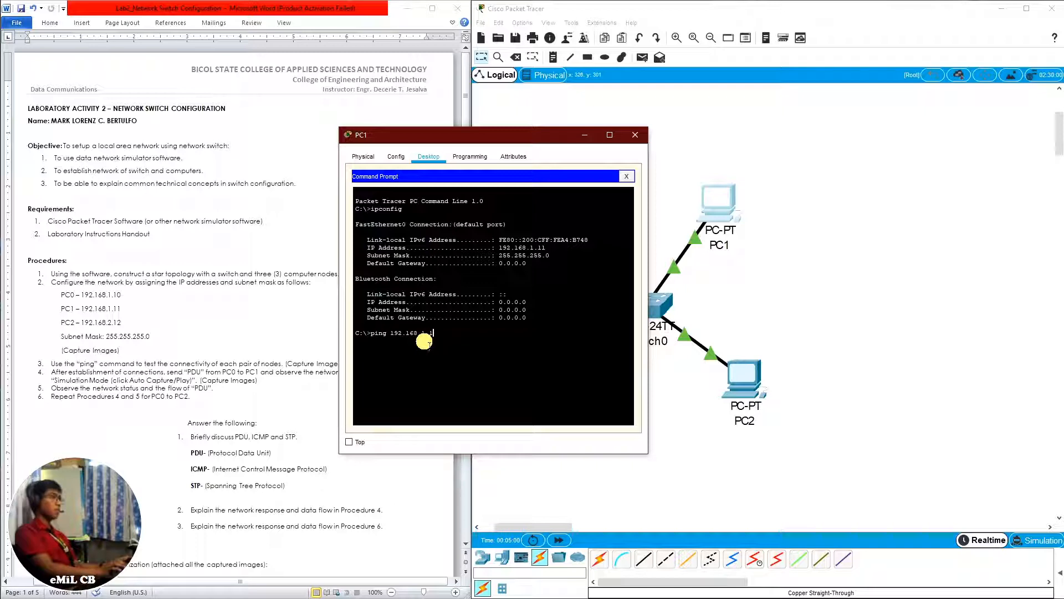
type("0")
key("Return")
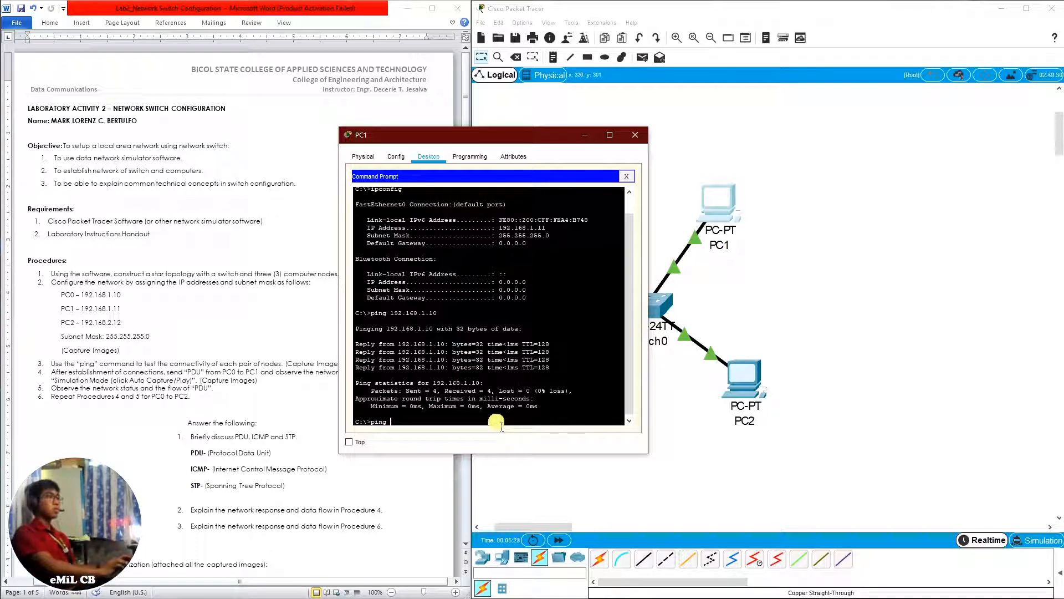
Ping PC2 at 192.168.1.12 from PC1's Command Prompt and close PC1's window
type("192.168")
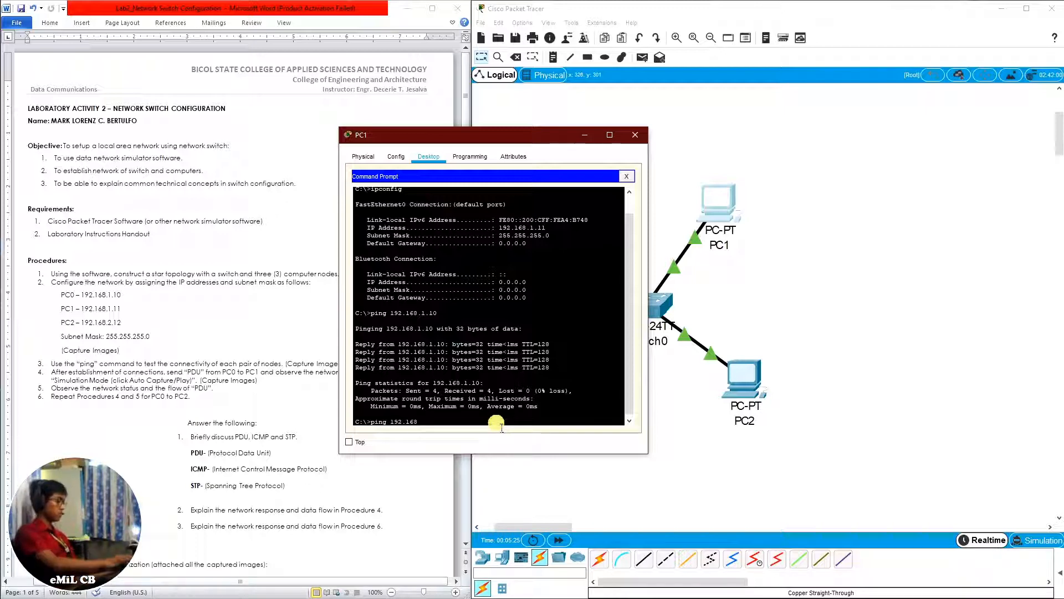
type(".1.")
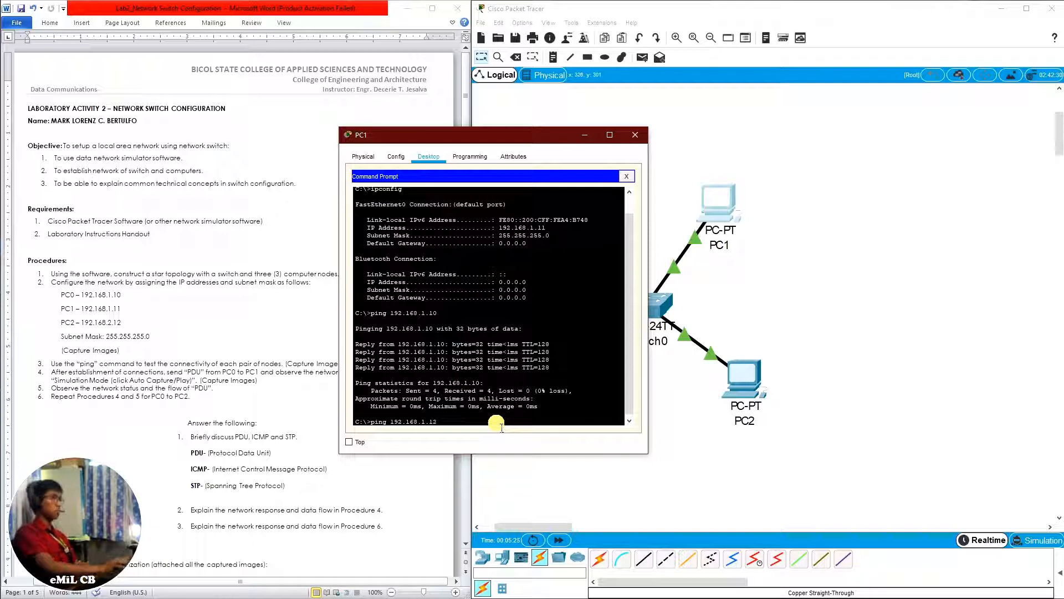
type("12")
key("Return")
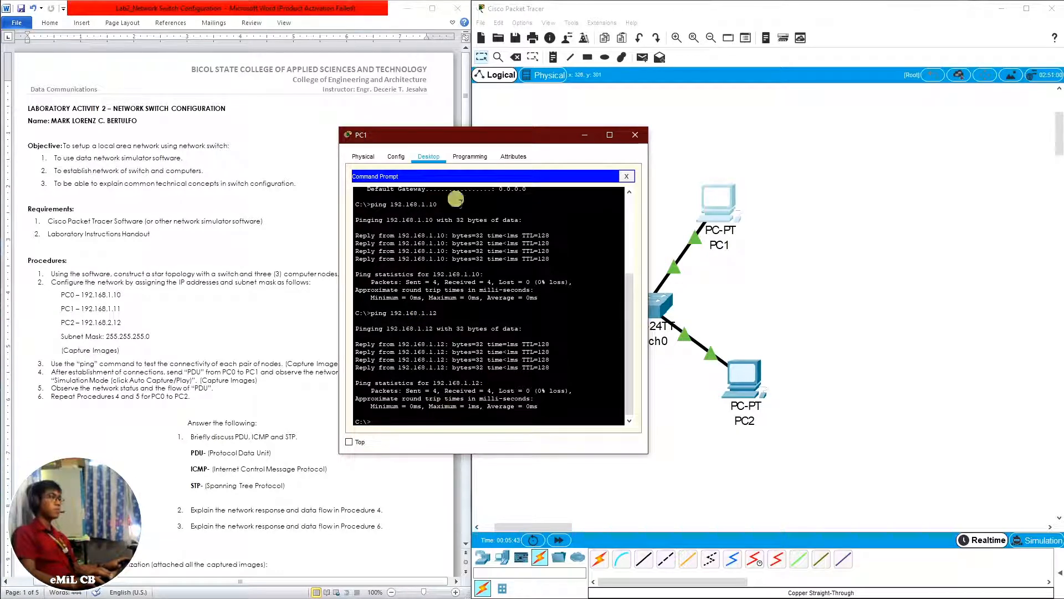
left_click(626, 177)
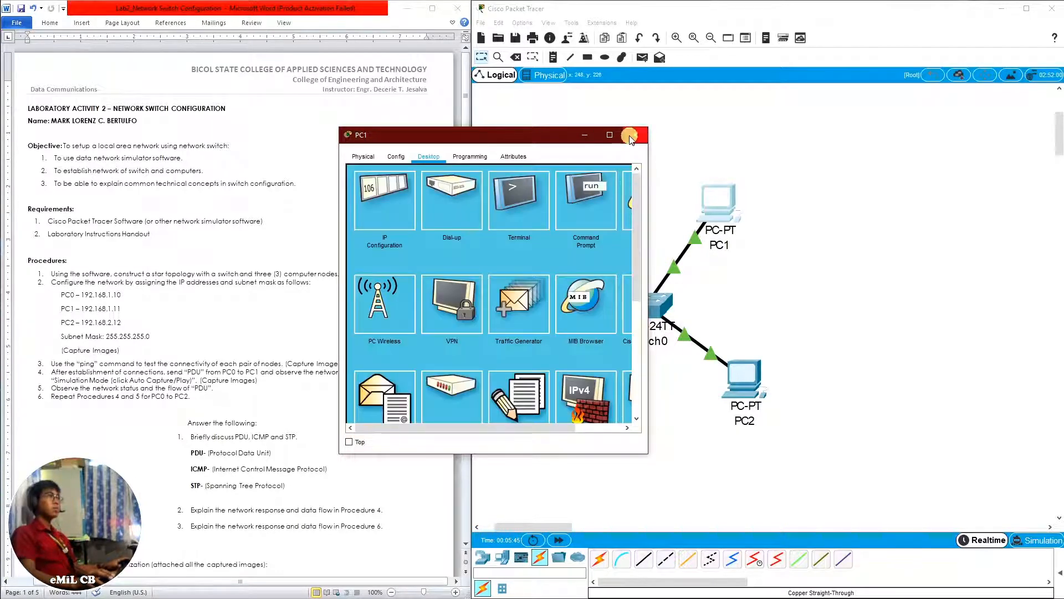
left_click(633, 136)
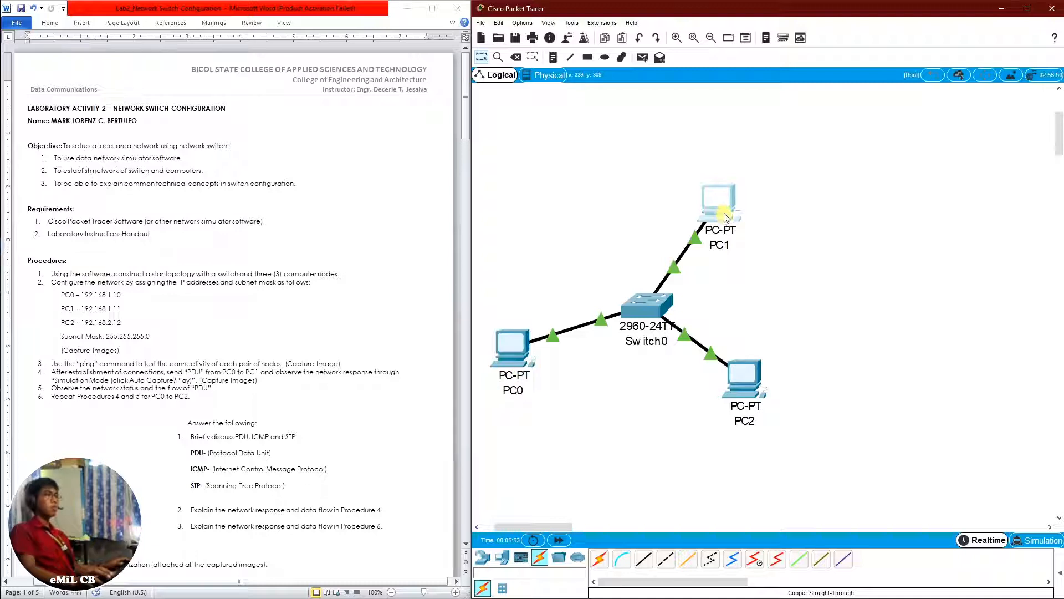
Run ipconfig in PC2's Command Prompt to check its IP address
left_click(743, 391)
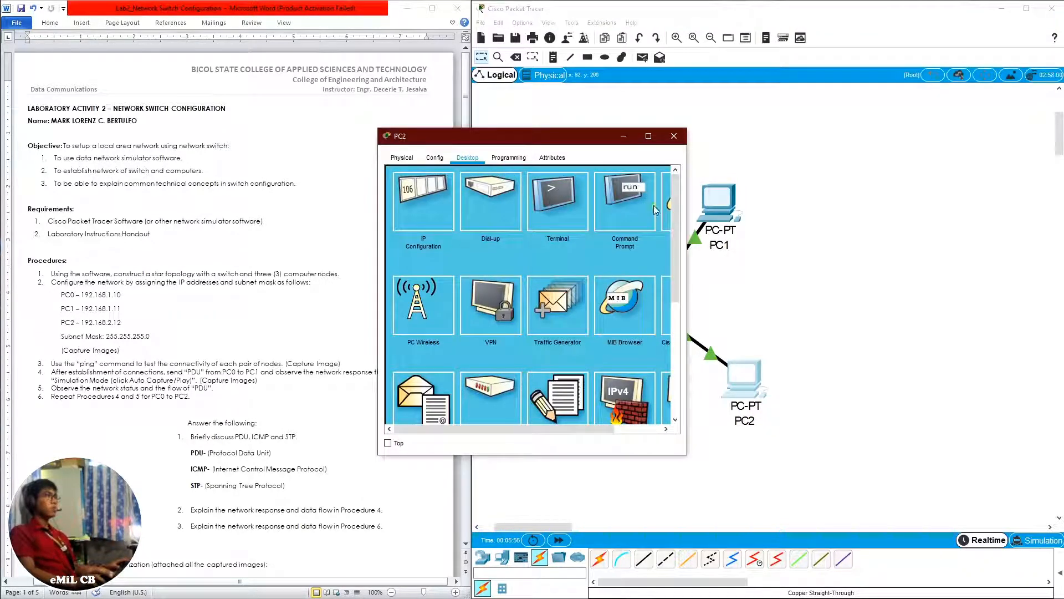
left_click(624, 202)
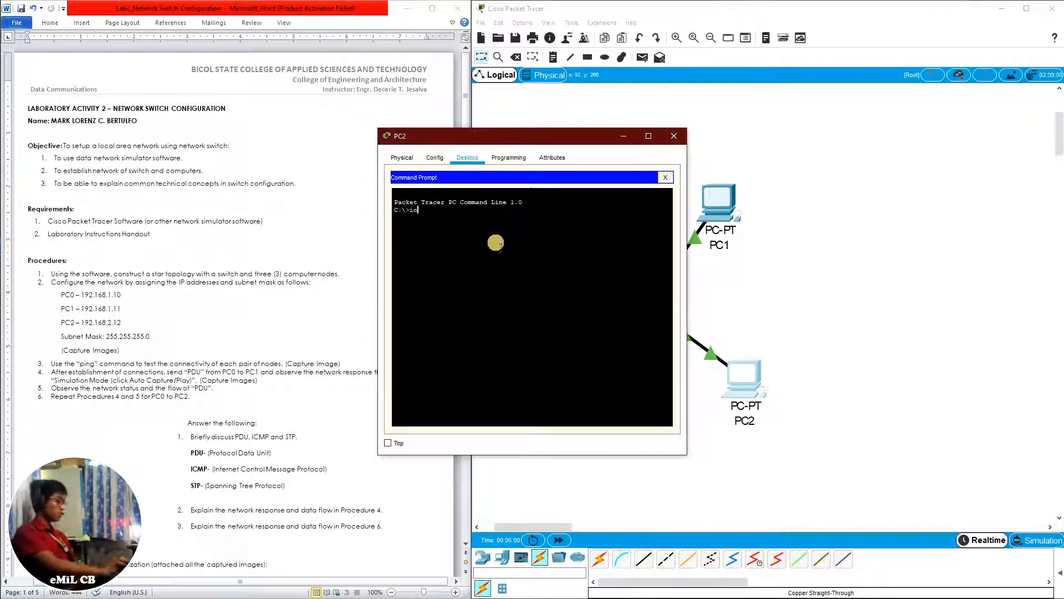
type("ip")
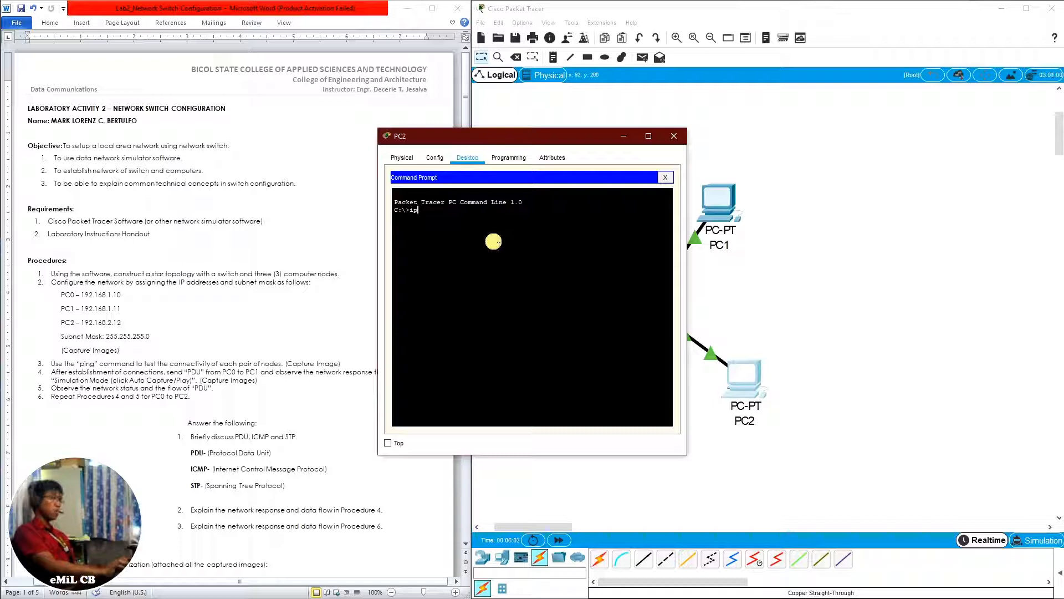
type("c")
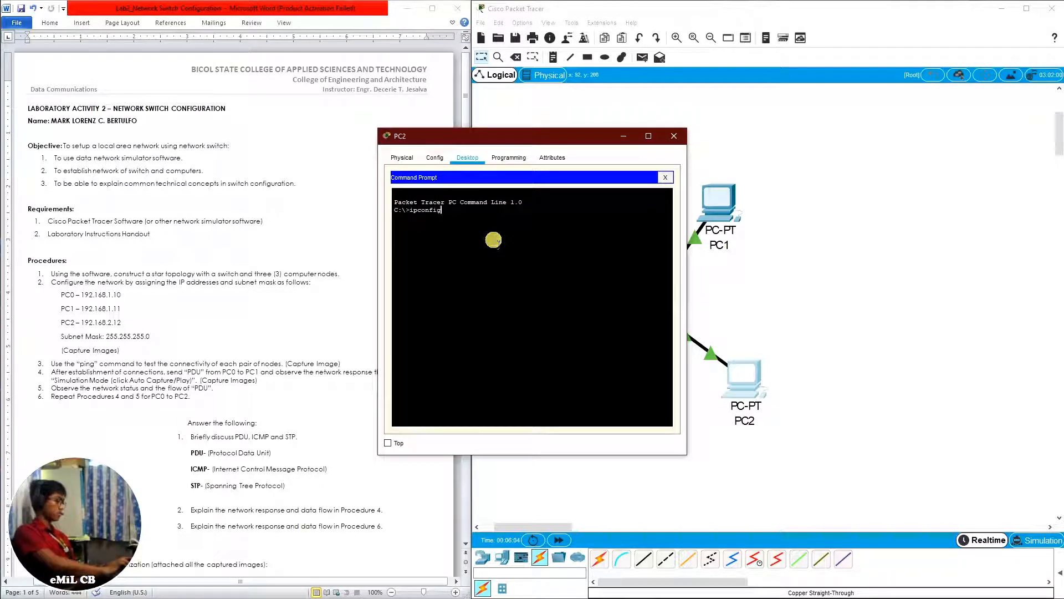
type("onfig")
key("Return")
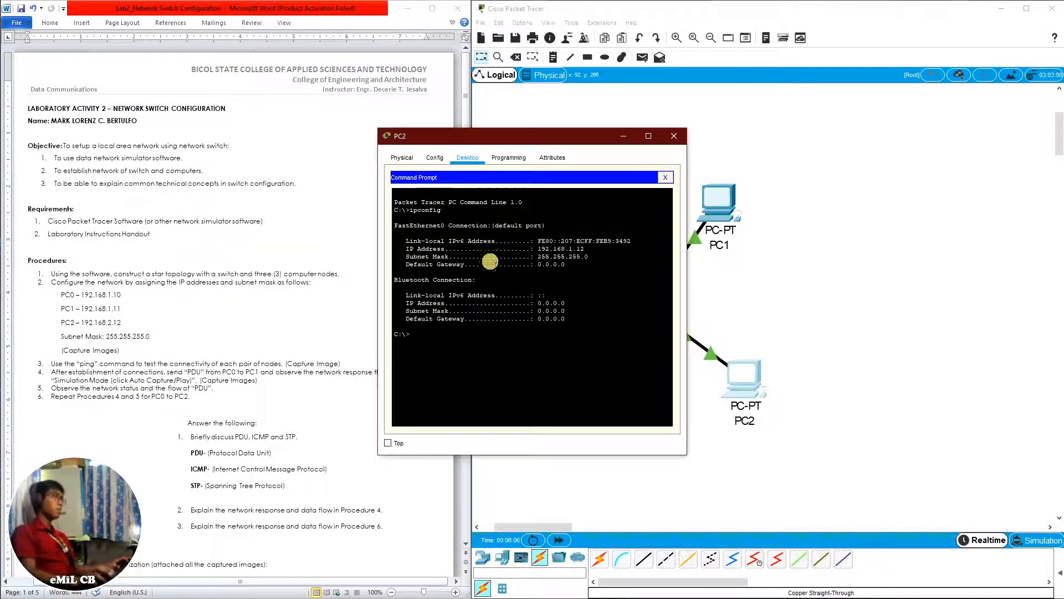
left_click_drag(539, 250, 555, 251)
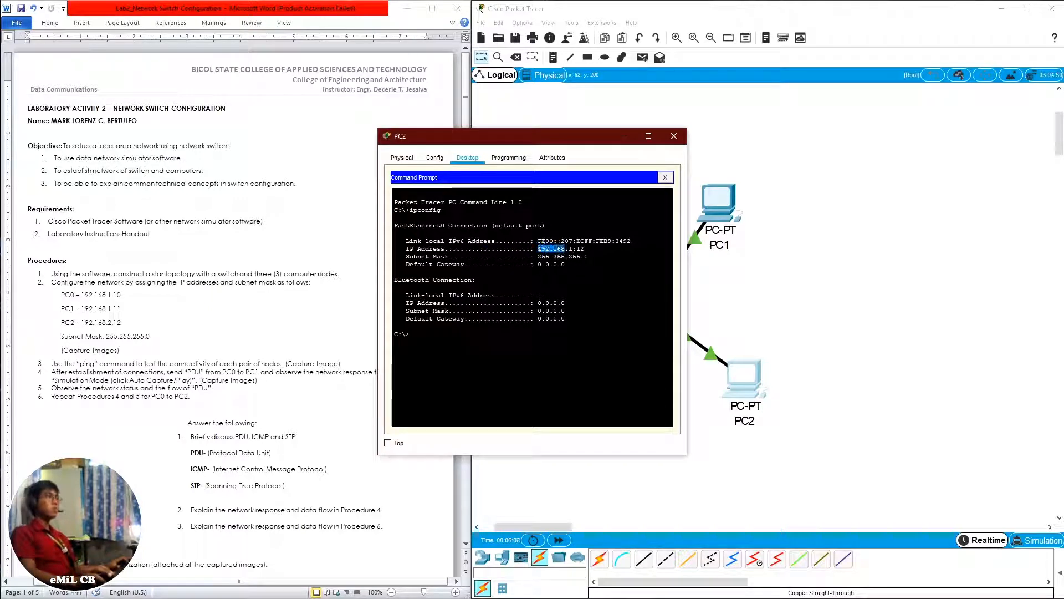
Ping PC0 at 192.168.1.10 from PC2's Command Prompt to test their connectivity
left_click(506, 339)
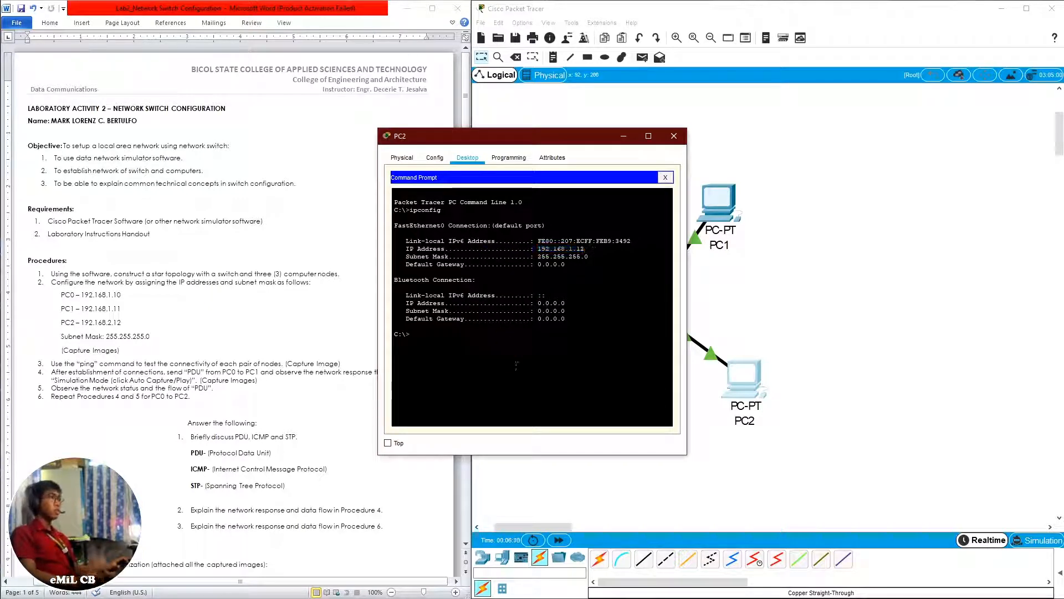
type("ping")
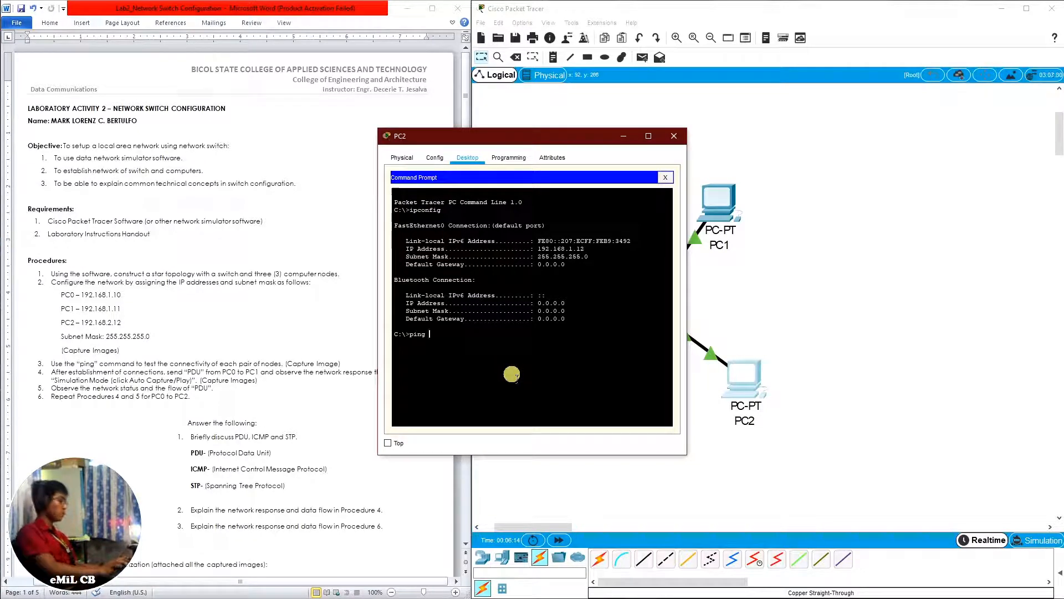
type(" 192.168.1.10")
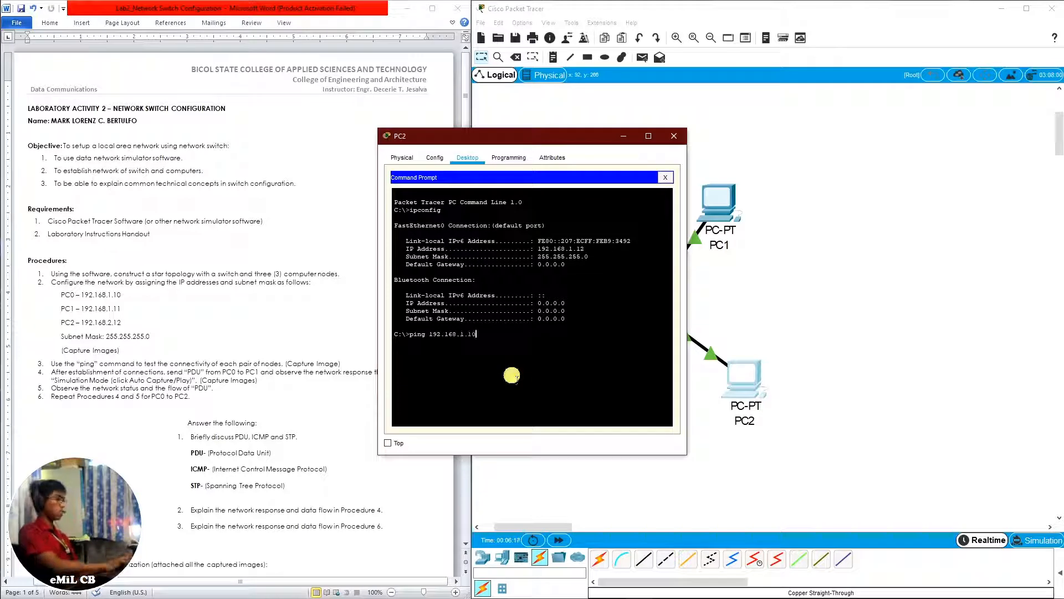
key("Return")
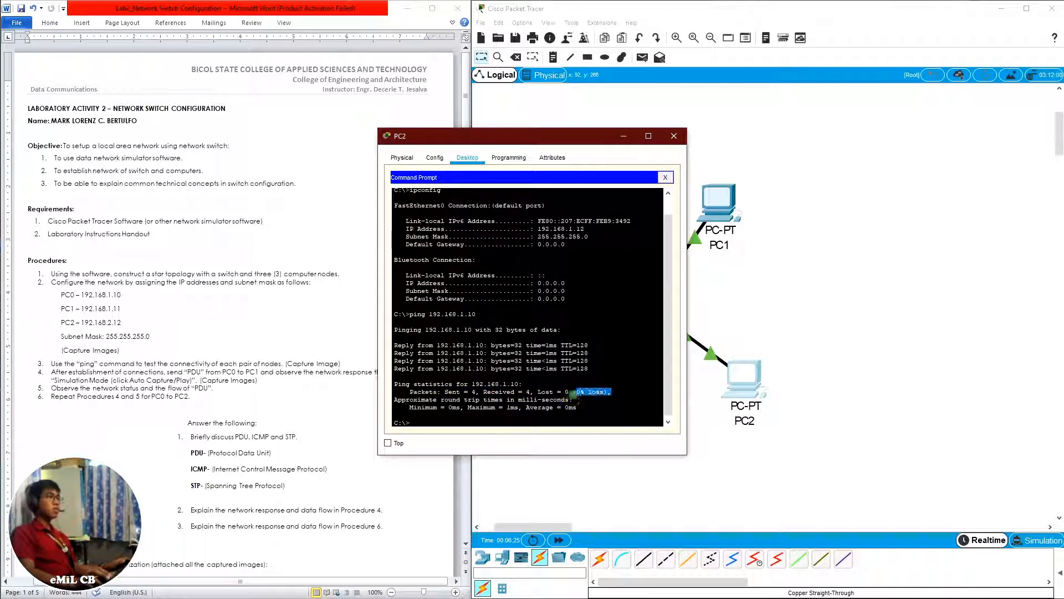
Ping PC1 at 192.168.1.11 from PC2's Command Prompt and close PC2's window
left_click(474, 422)
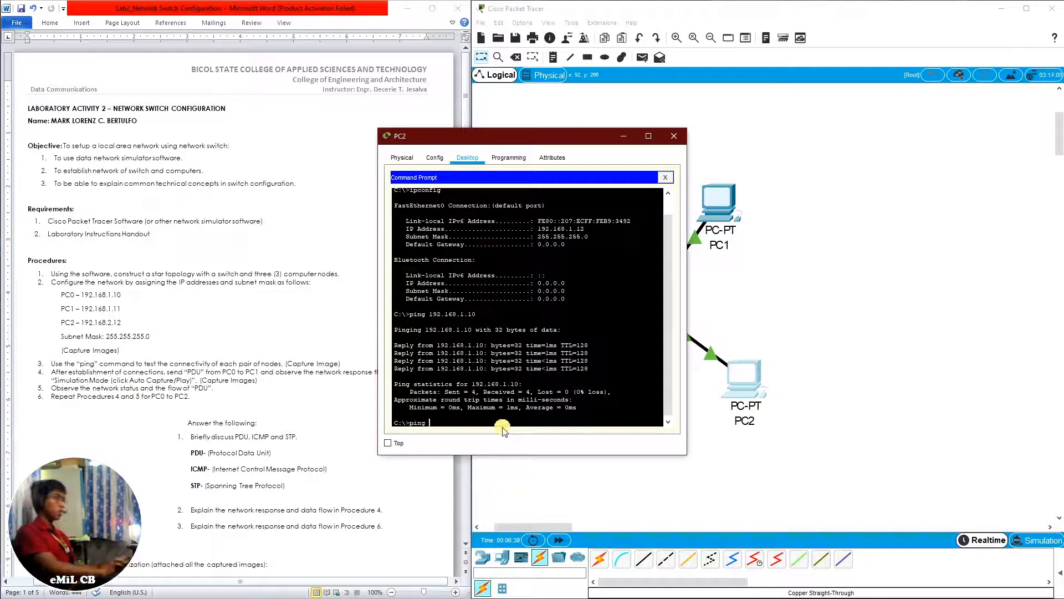
type("ping ")
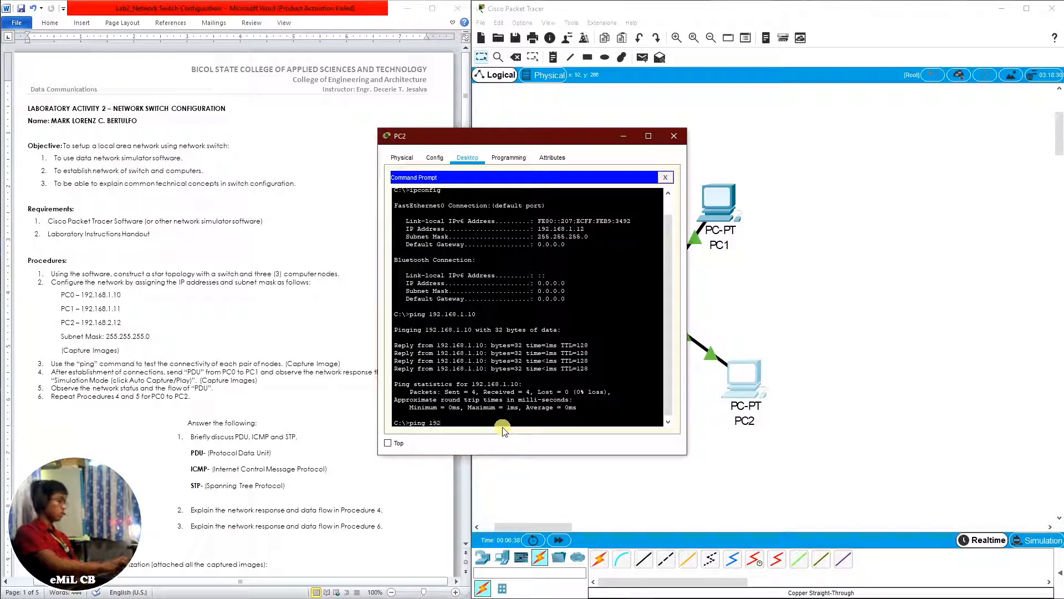
type("192.168.1.11")
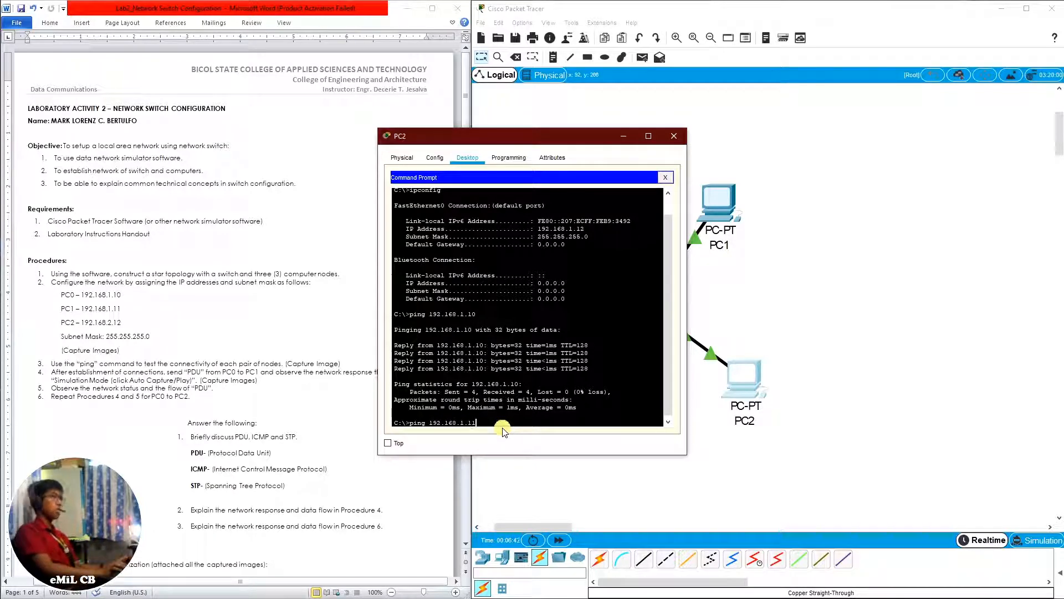
key("Return")
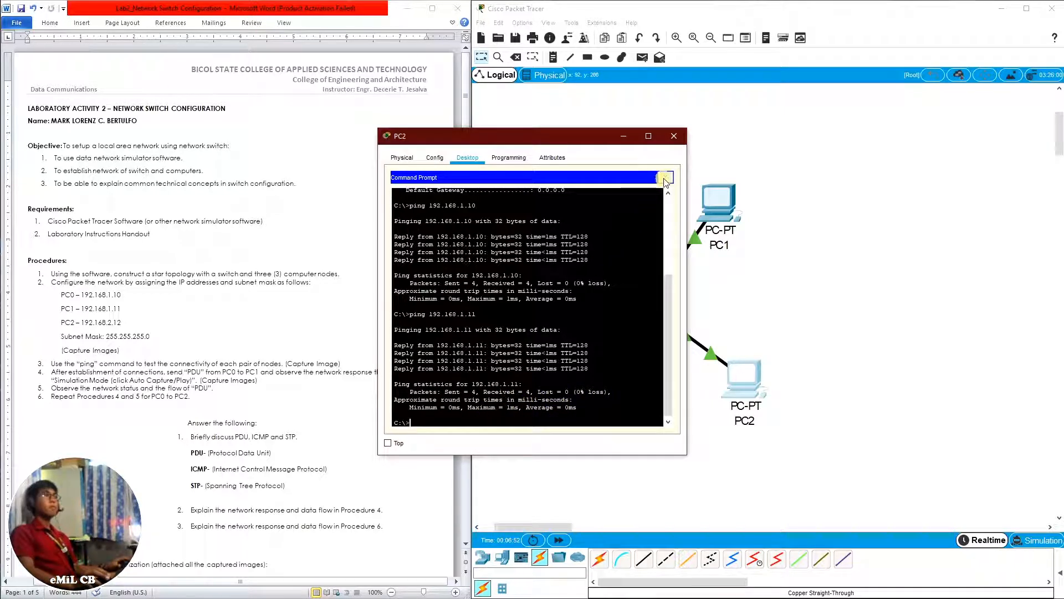
left_click(666, 178)
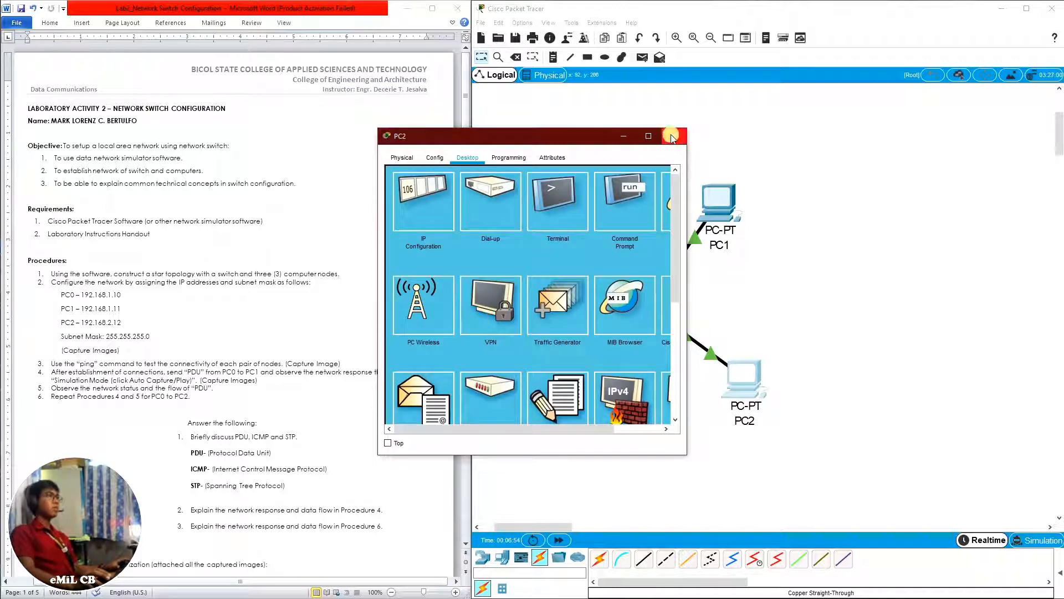
left_click(672, 138)
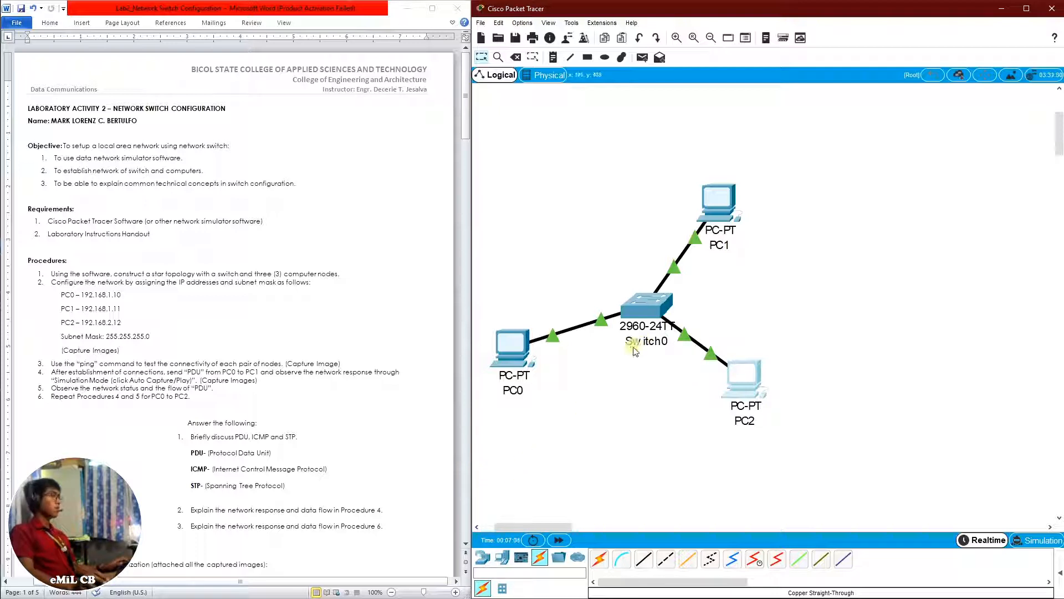
Switch the network to Simulation mode and clear all event types from the event list filters
left_click(57, 382)
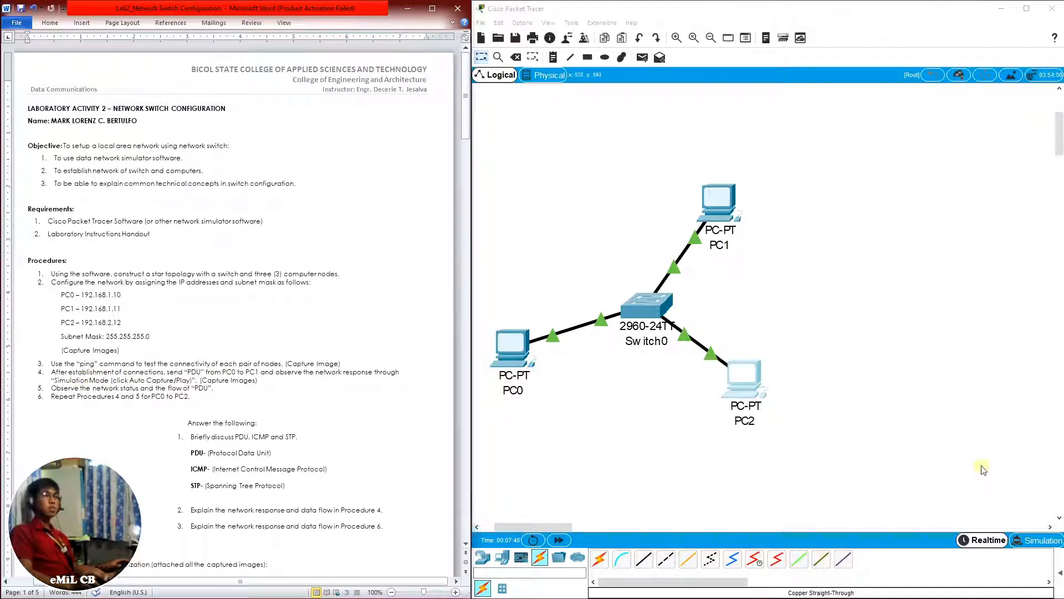
left_click(1039, 545)
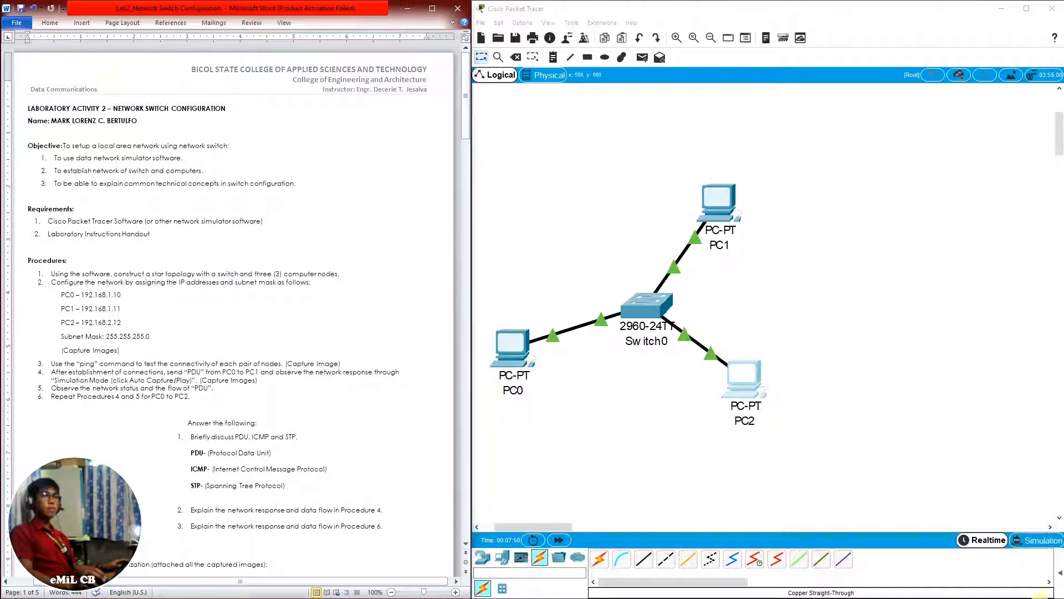
left_click(1029, 542)
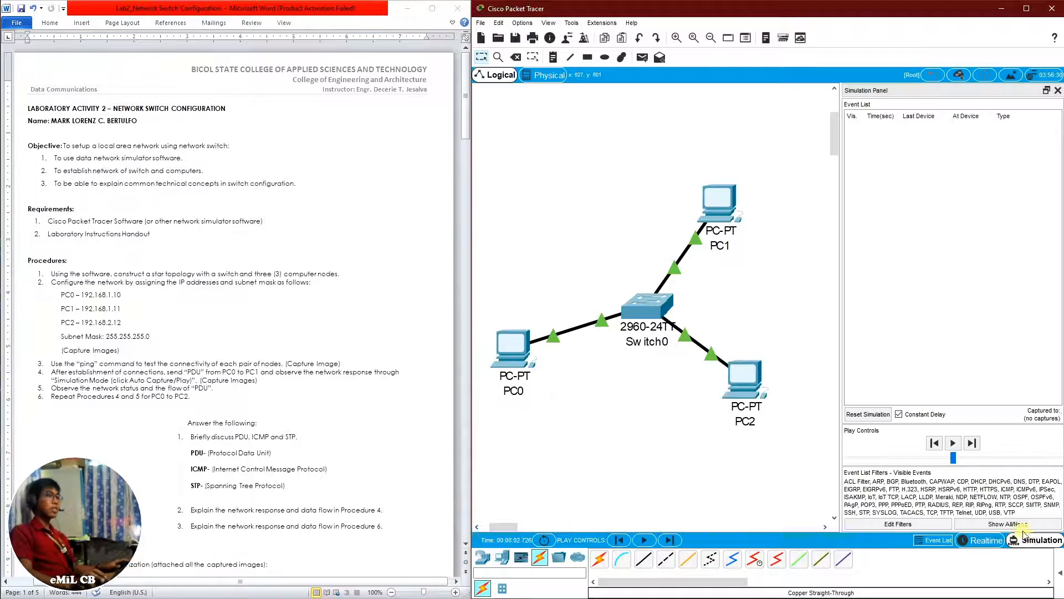
left_click(1015, 525)
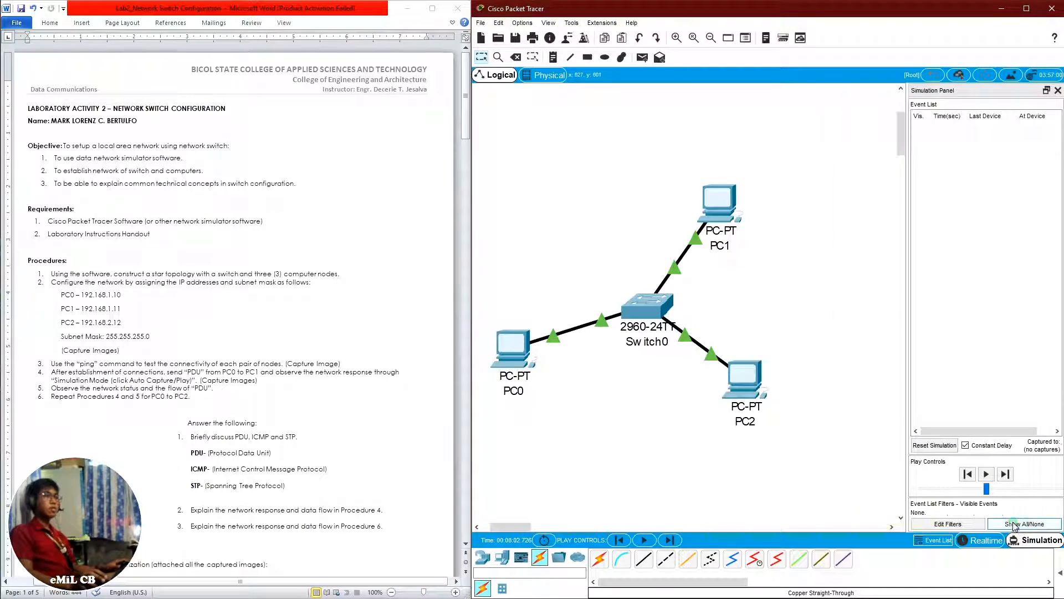
Edit the event filters so that only ICMP events are captured, and close the filter window
left_click(945, 524)
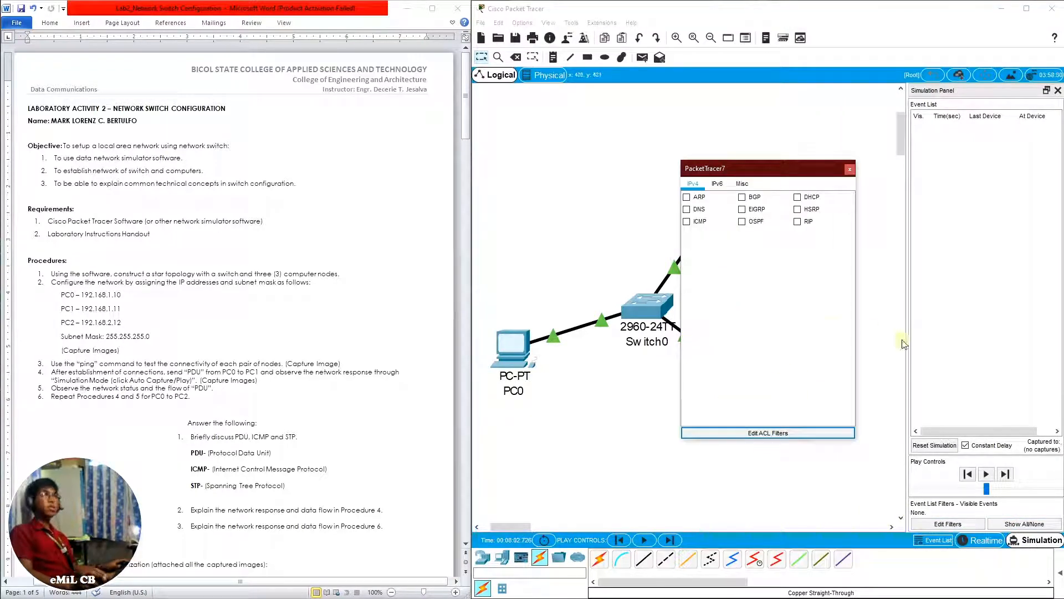
left_click(687, 225)
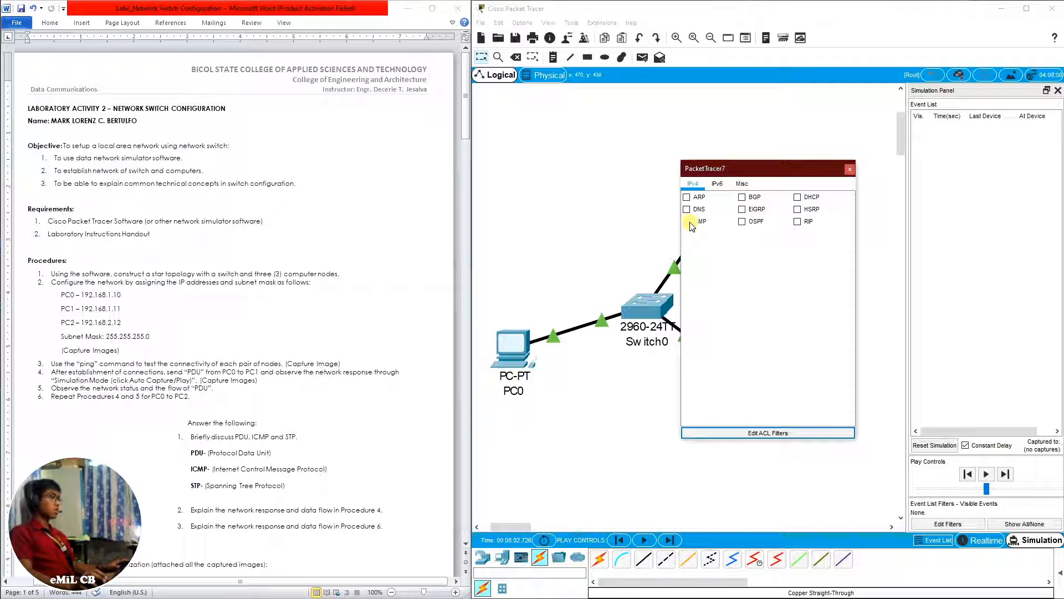
left_click(688, 222)
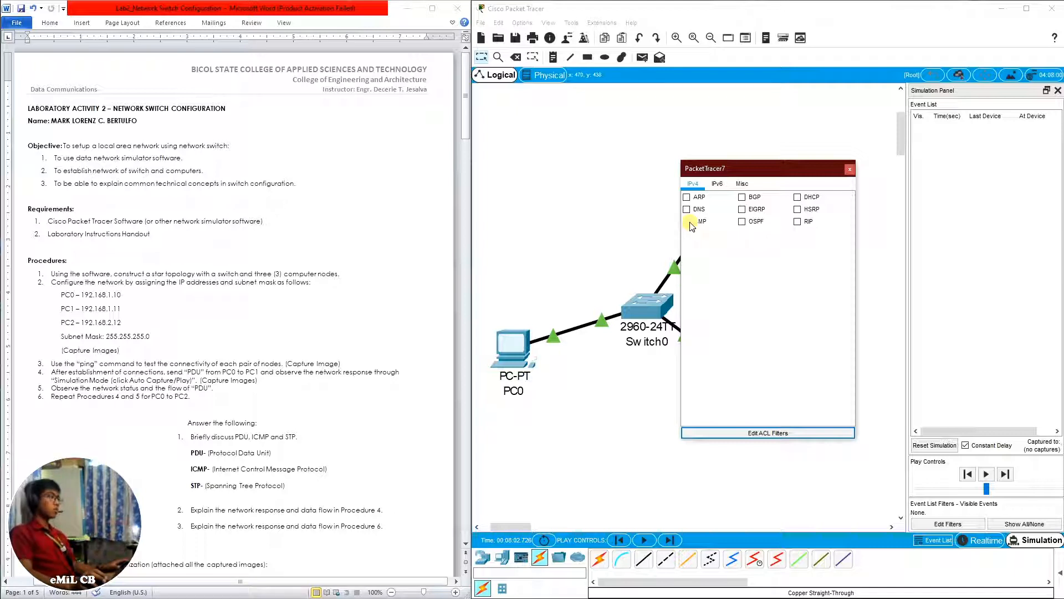
left_click(689, 223)
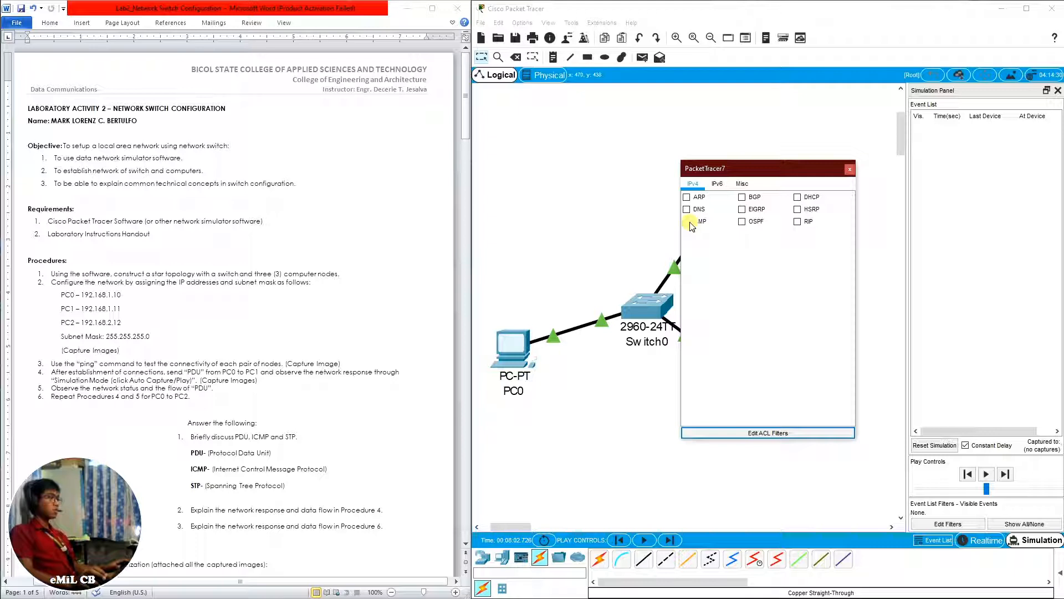
left_click(689, 221)
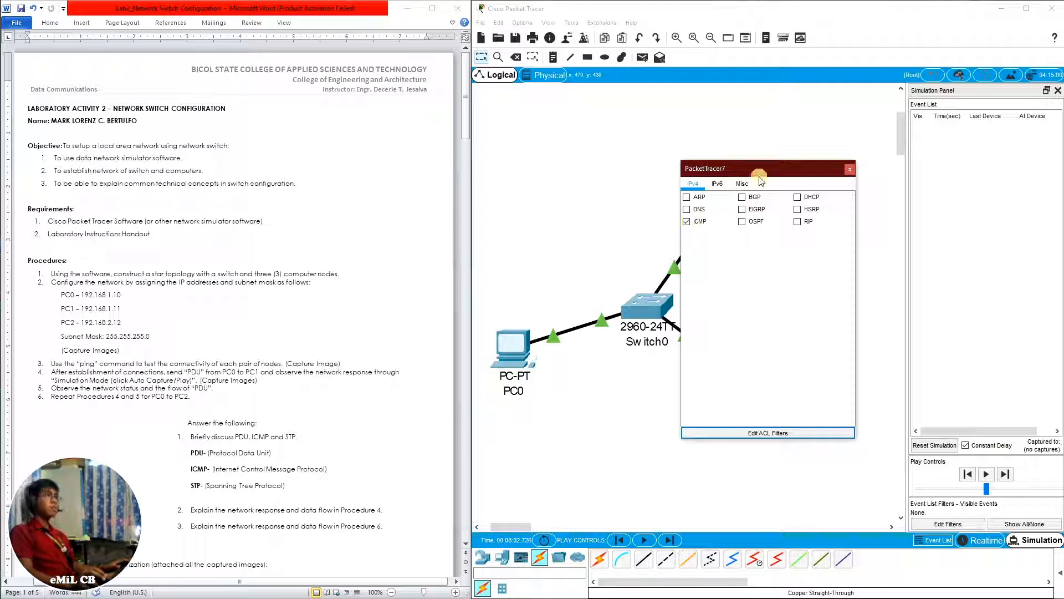
left_click(850, 169)
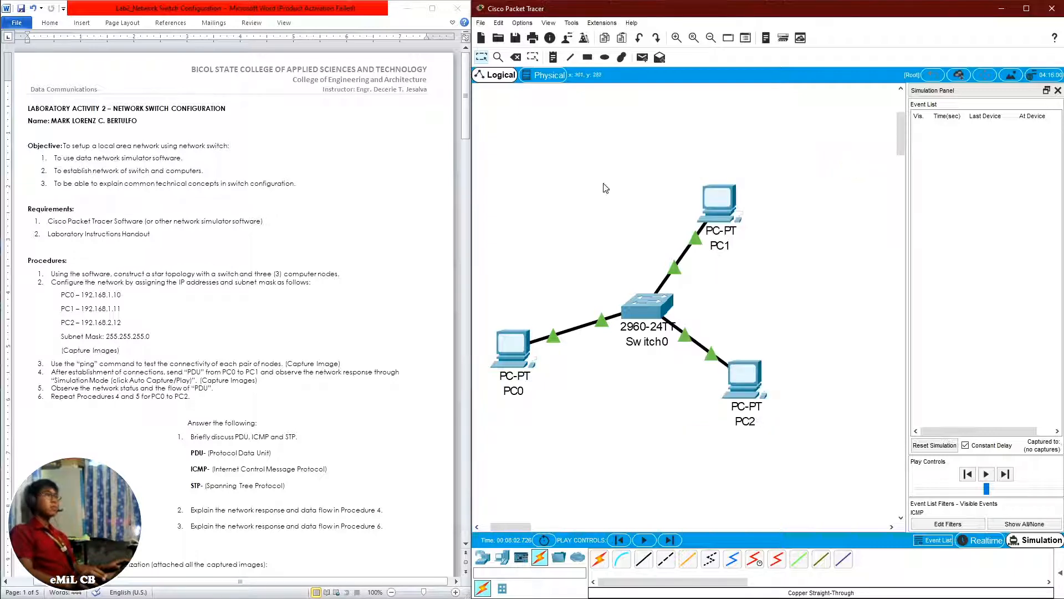
Add a simple PDU with PC0 as the source and PC1 as the destination
left_click(644, 58)
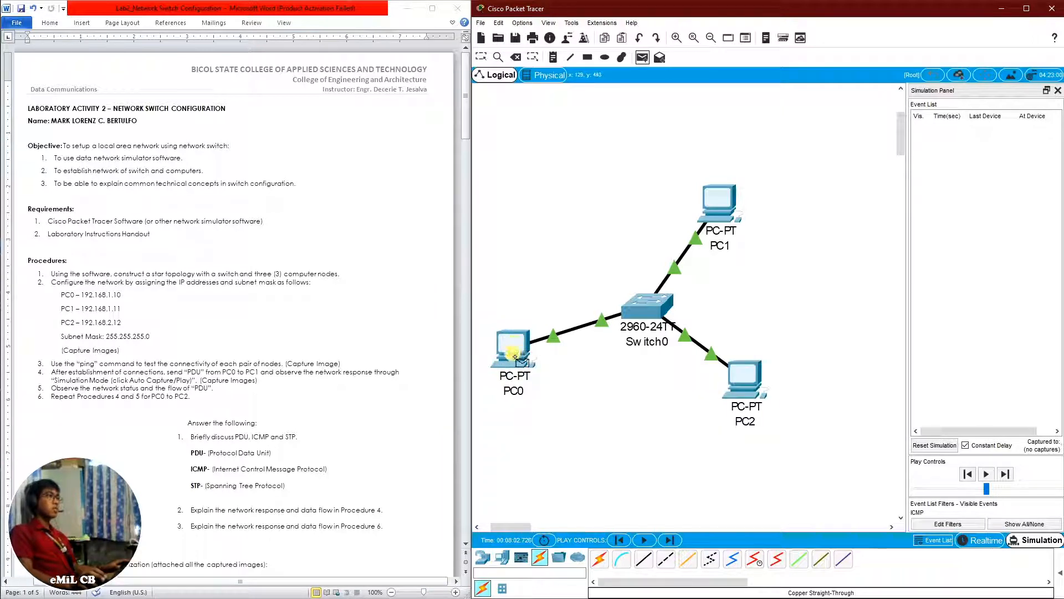
left_click(516, 359)
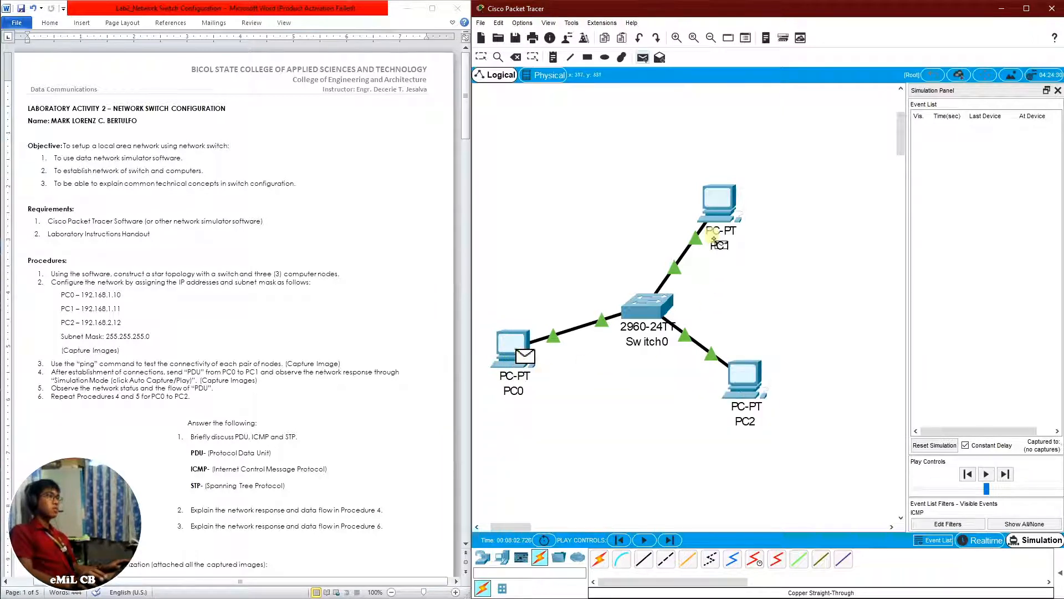
left_click(715, 213)
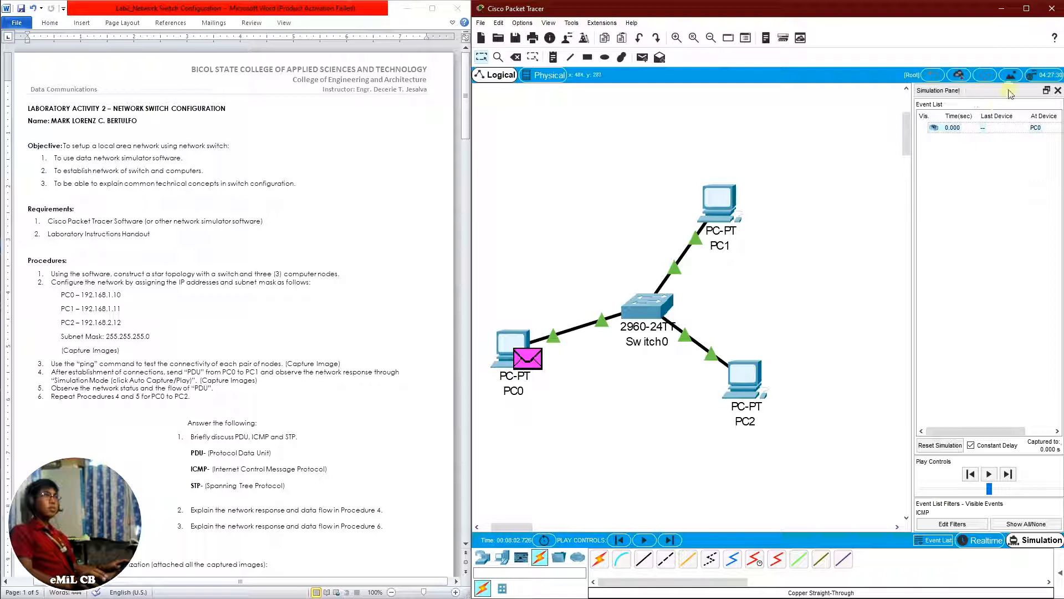
Show the PDU List Window and reduce its height to give the topology more room
right_click(981, 92)
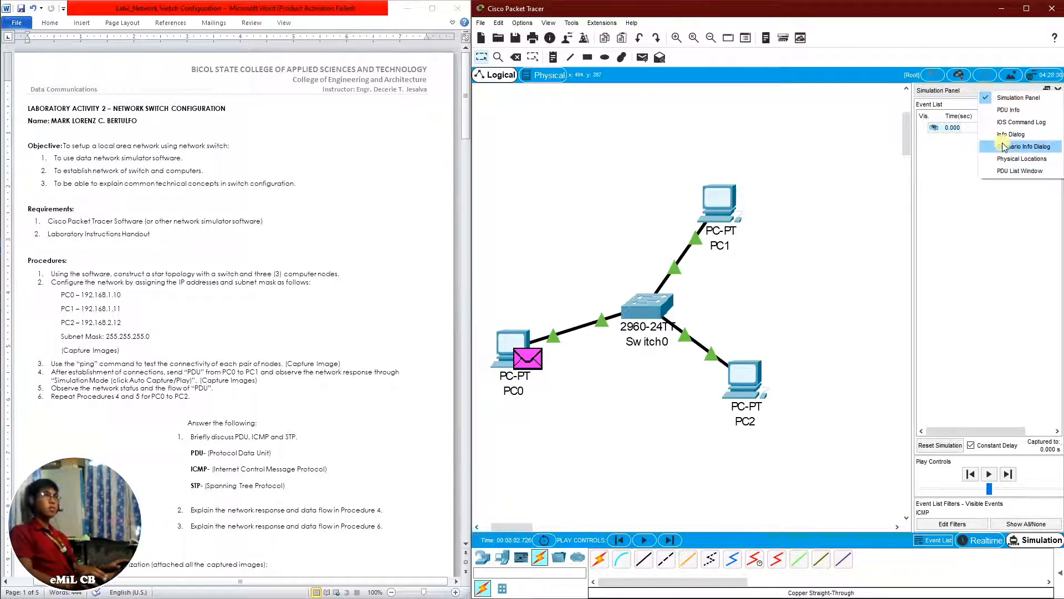
left_click(1012, 171)
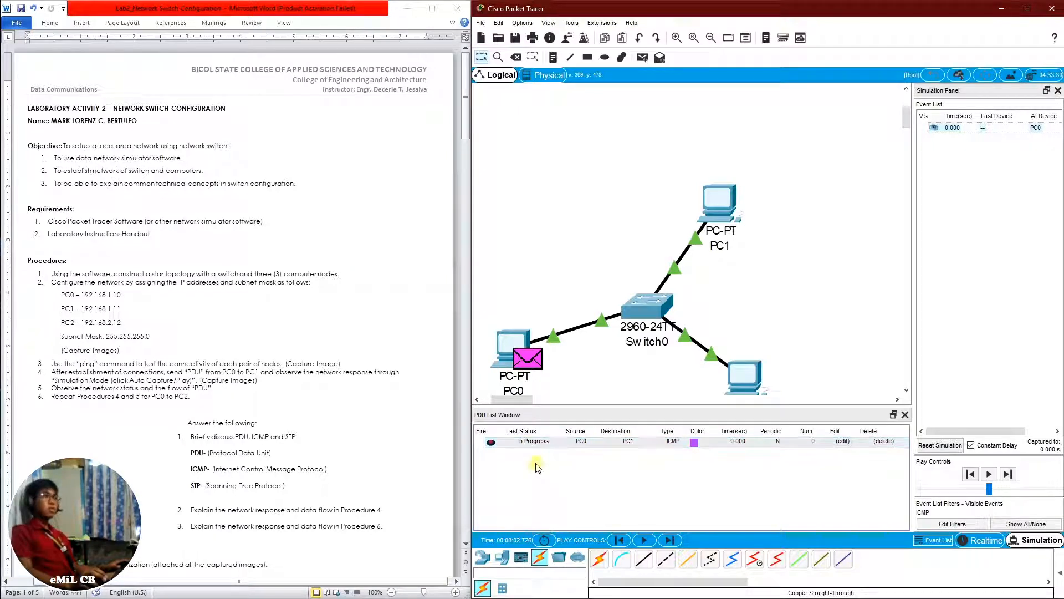
left_click_drag(677, 409, 686, 467)
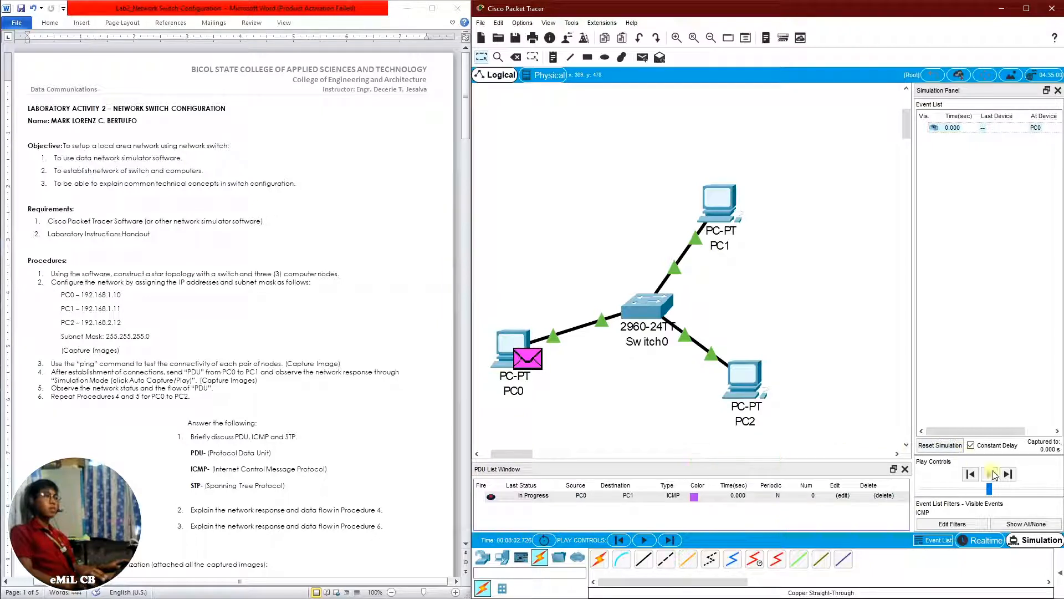
Play the simulation of the PDU from PC0 to PC1 and widen the event list to include its Type column
left_click(989, 474)
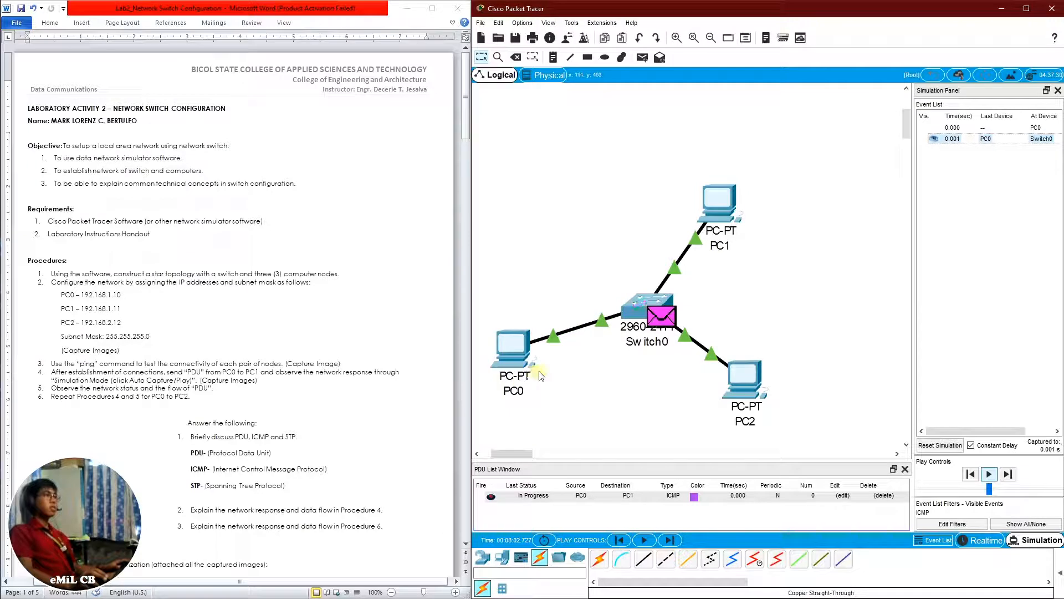
mouse_move(652, 329)
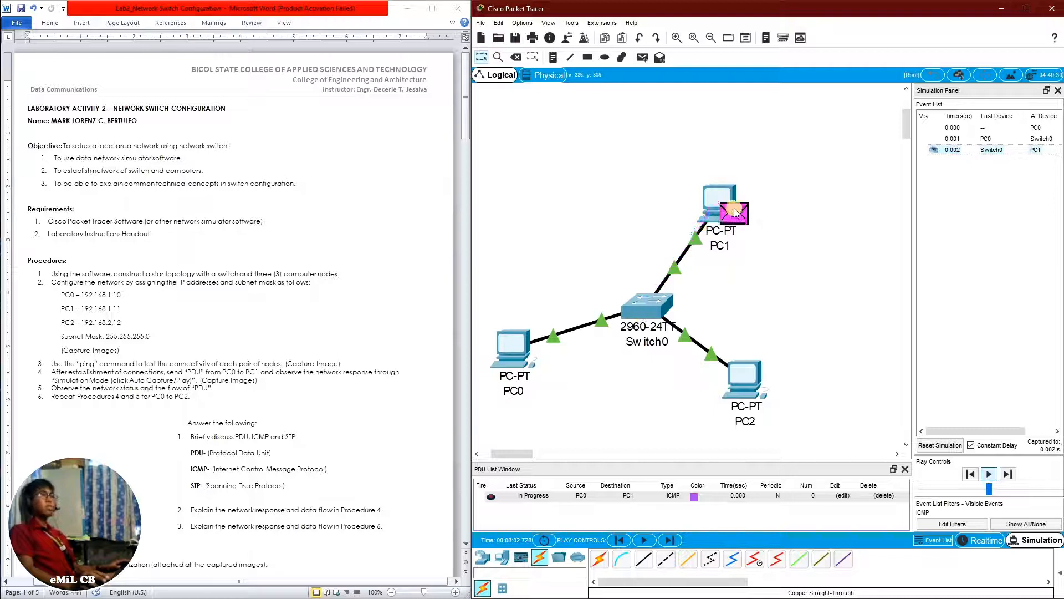
left_click_drag(913, 221, 844, 228)
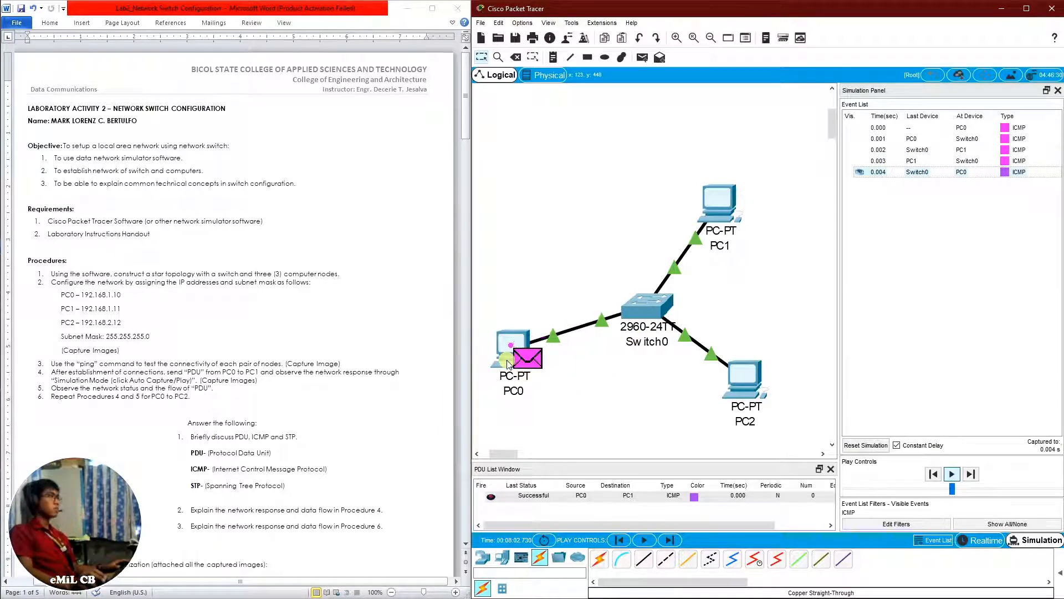
Let the simulation of the PDU between PC0 and PC1 run until the event buffer fills, and clear the event list
mouse_move(508, 364)
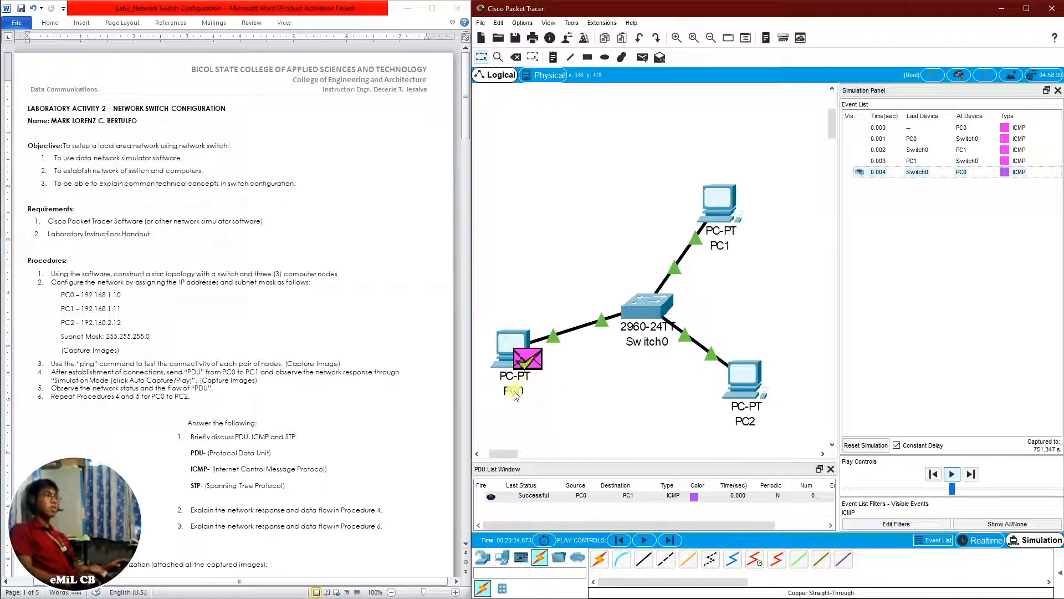
mouse_move(514, 392)
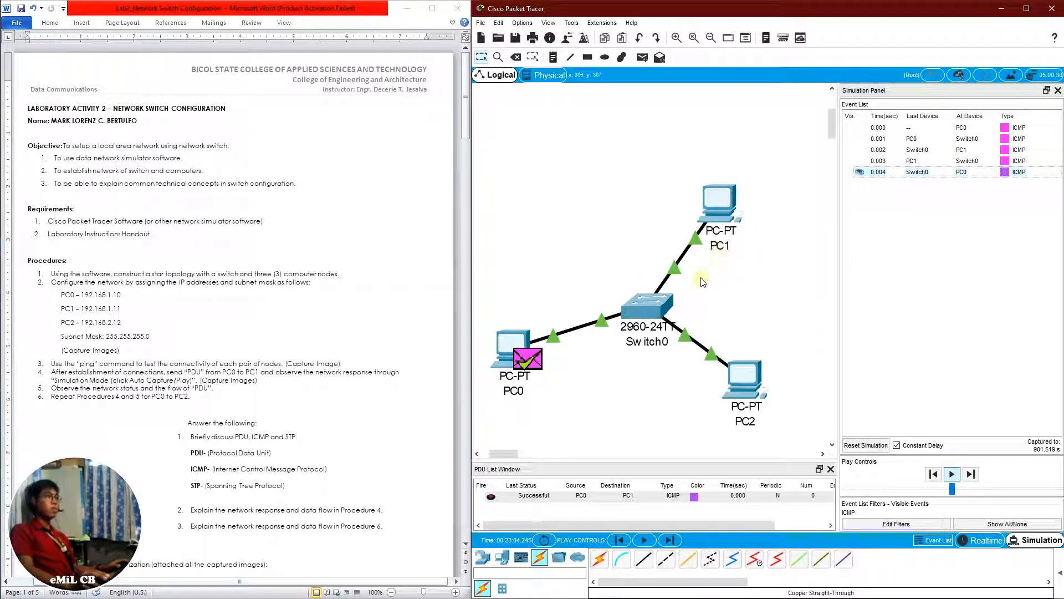
mouse_move(654, 331)
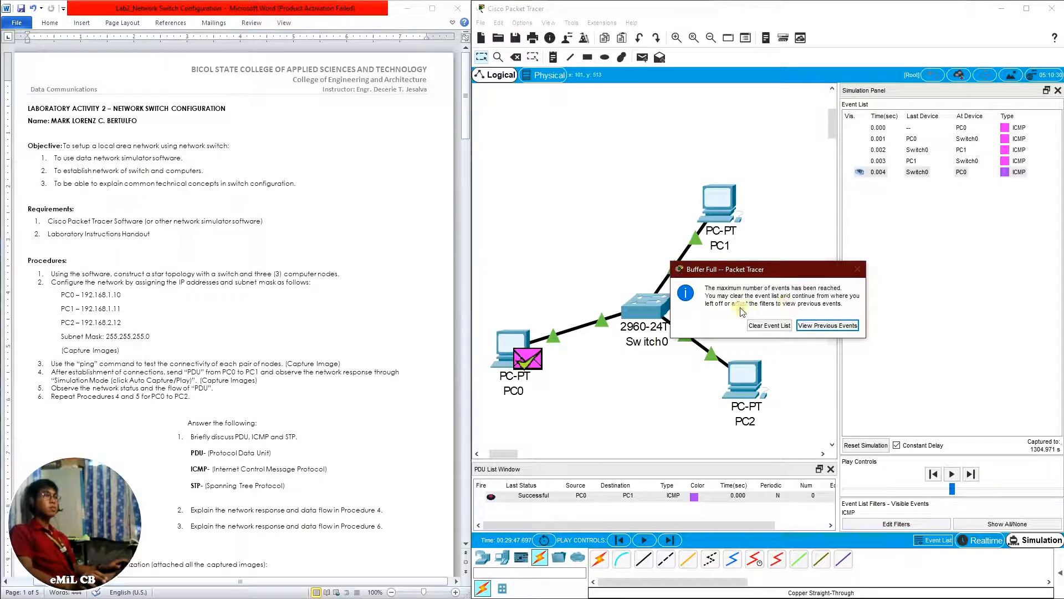
left_click(776, 326)
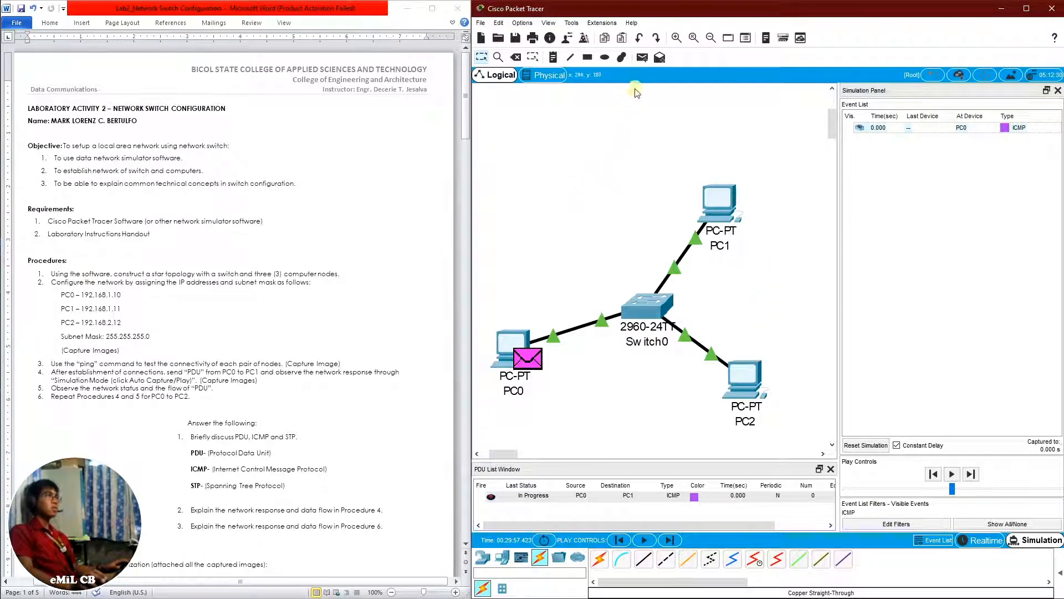
Add a simple PDU with PC0 as the source and PC2 as the destination, and play the simulation
left_click(642, 58)
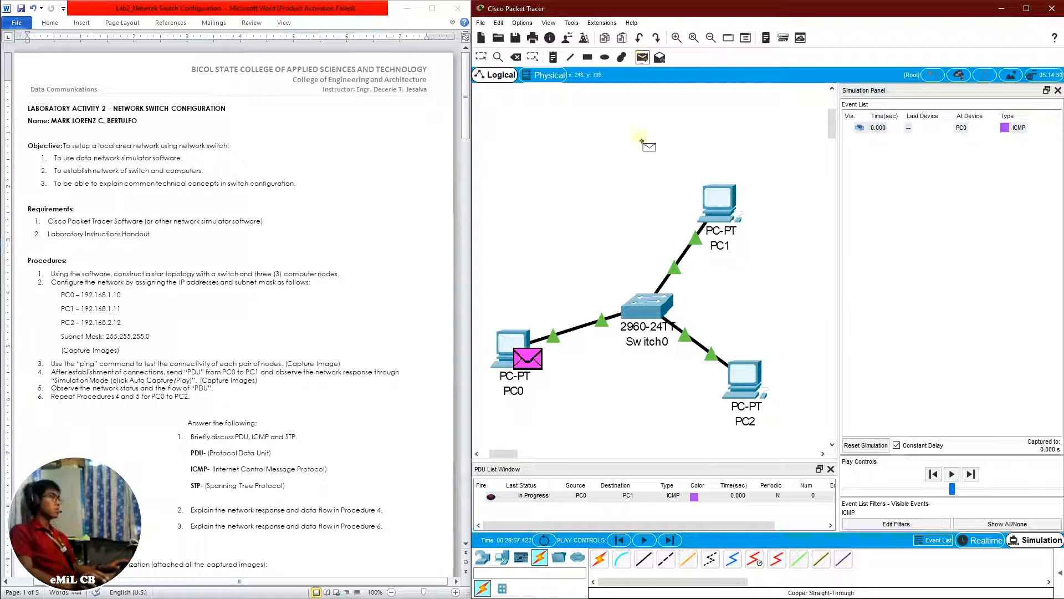
left_click(515, 349)
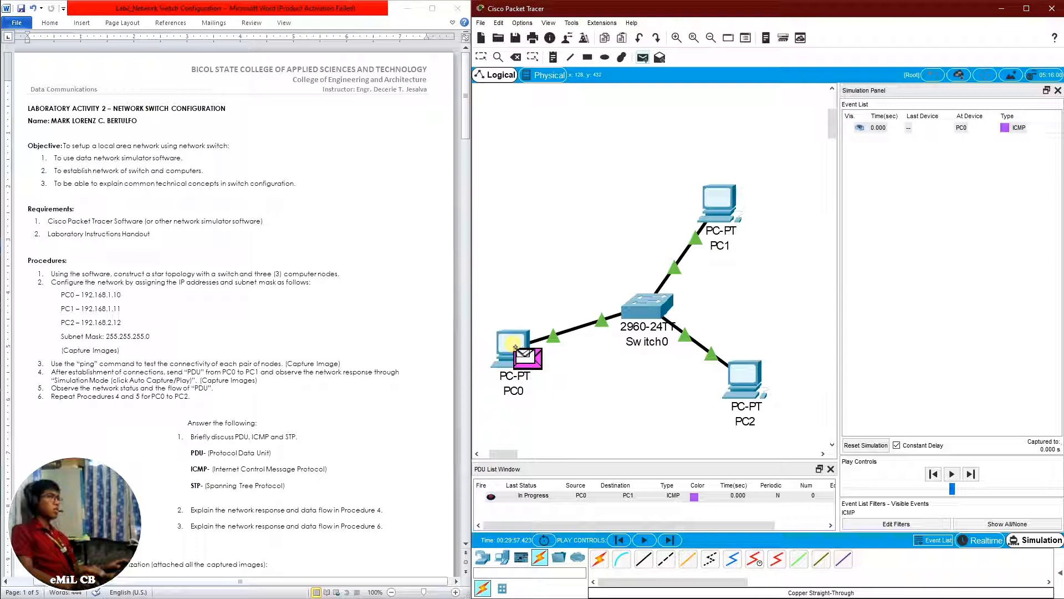
left_click(756, 381)
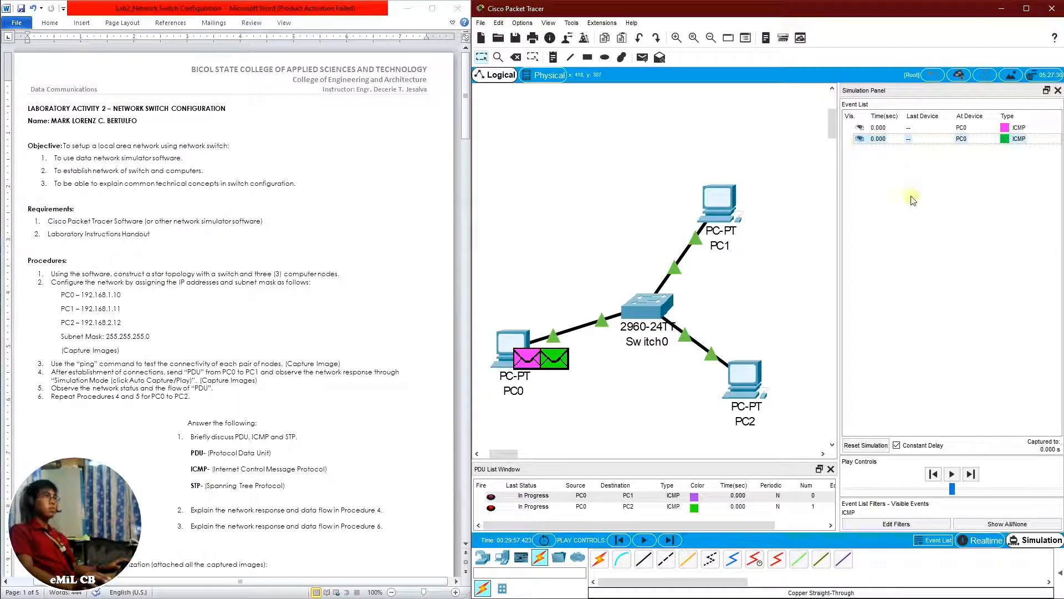
left_click(951, 476)
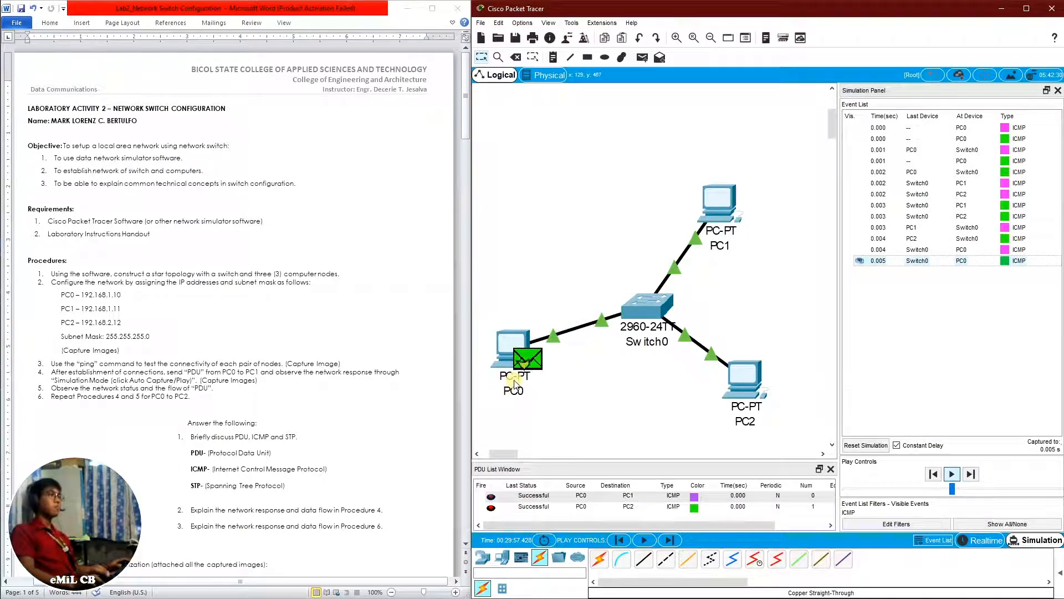
mouse_move(526, 388)
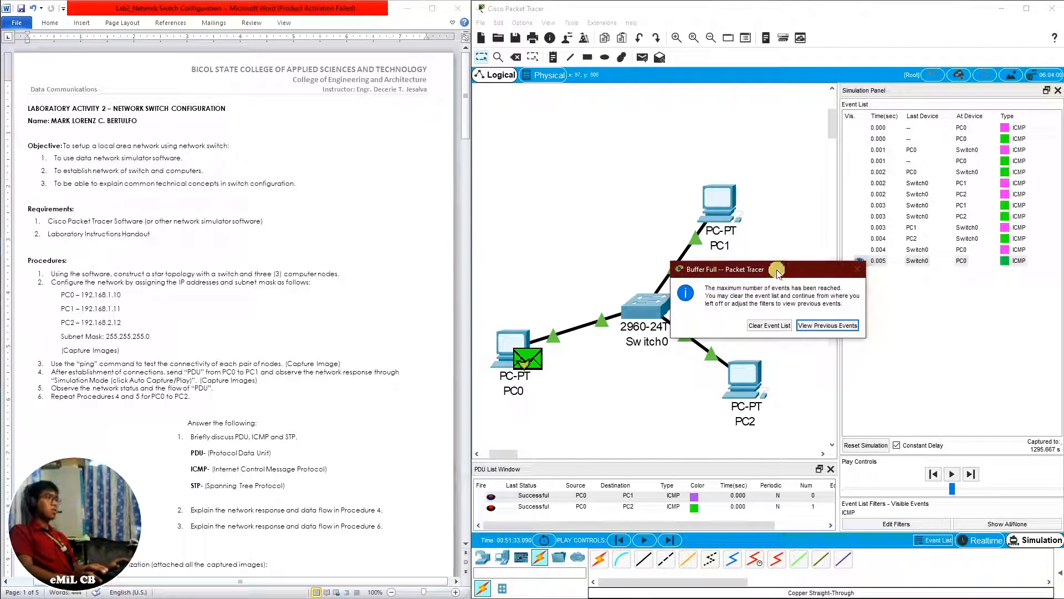
Move the Buffer Full dialog away from the topology and clear the event list
left_click_drag(779, 274, 857, 260)
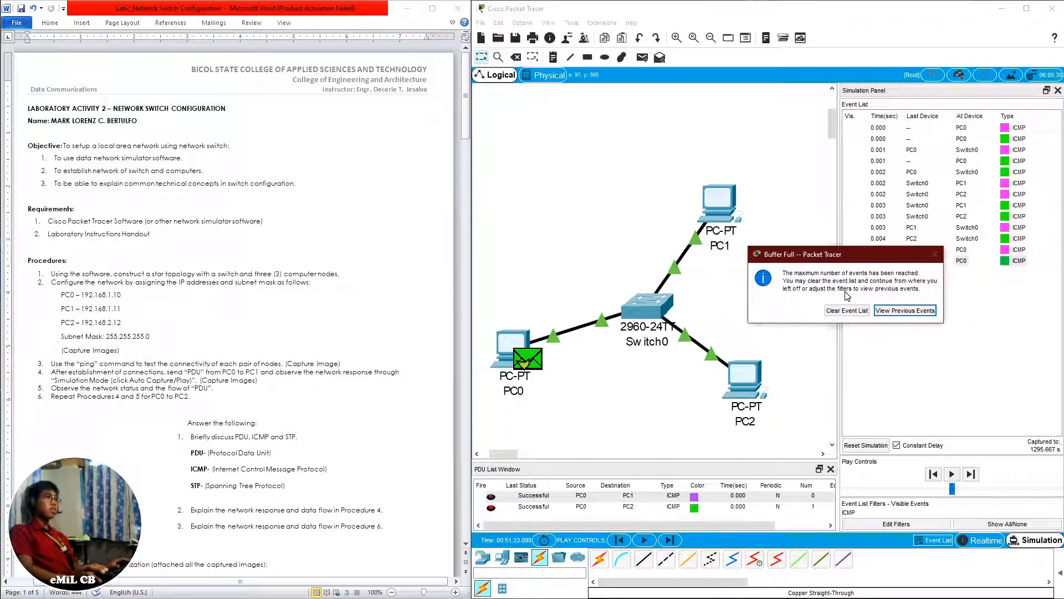
left_click(830, 311)
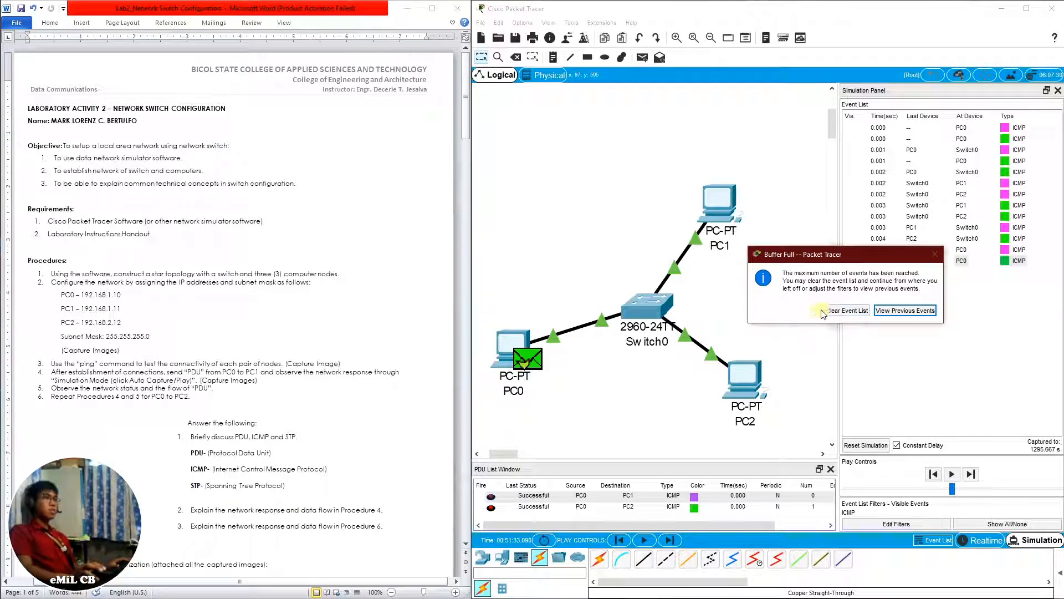
left_click(824, 312)
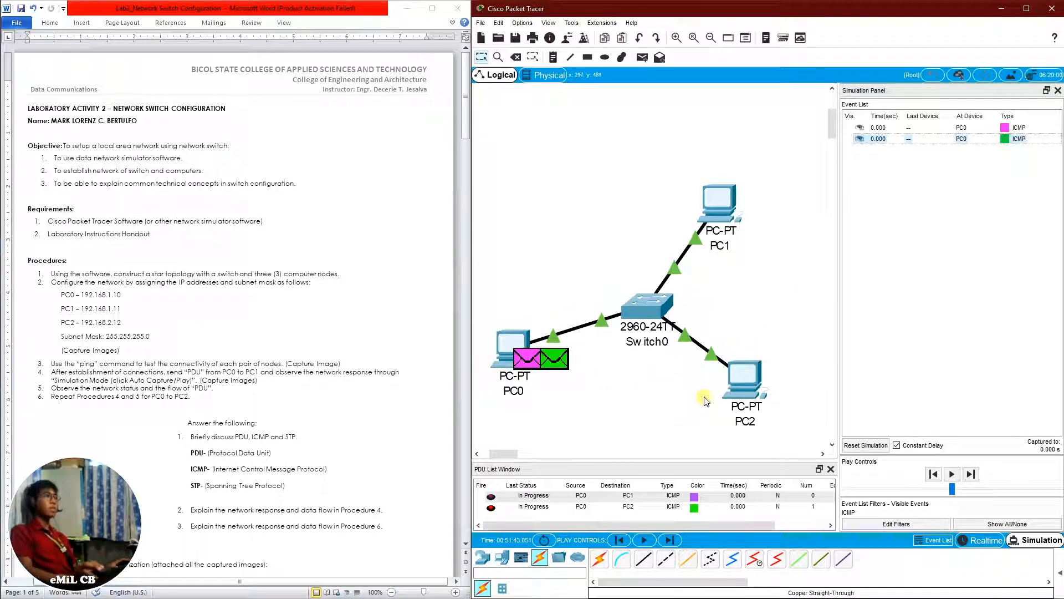
Minimize the network simulator and the Word laboratory handout to show the desktop
left_click(1001, 10)
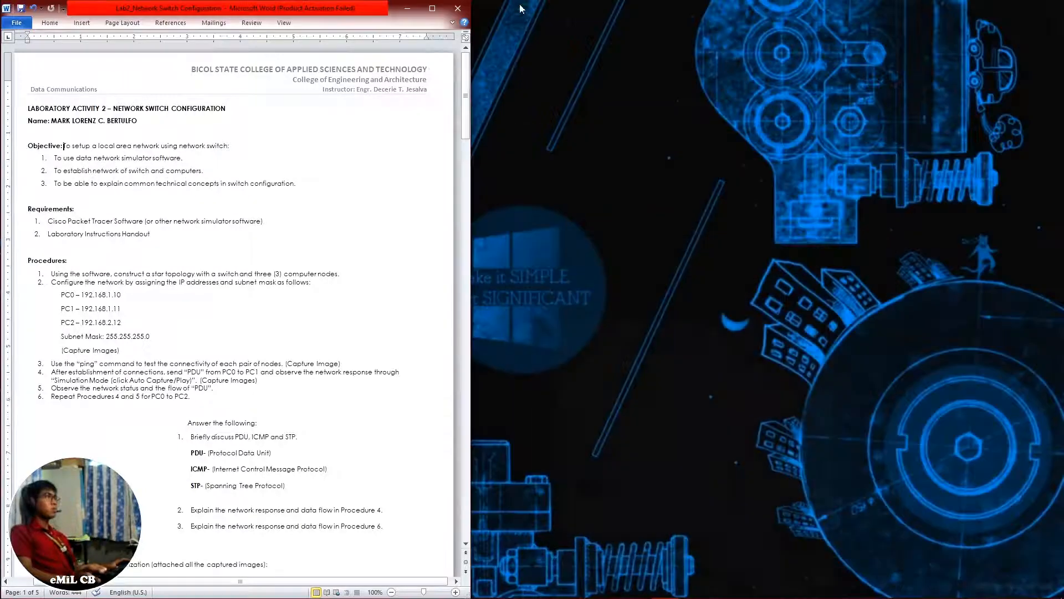
left_click(407, 8)
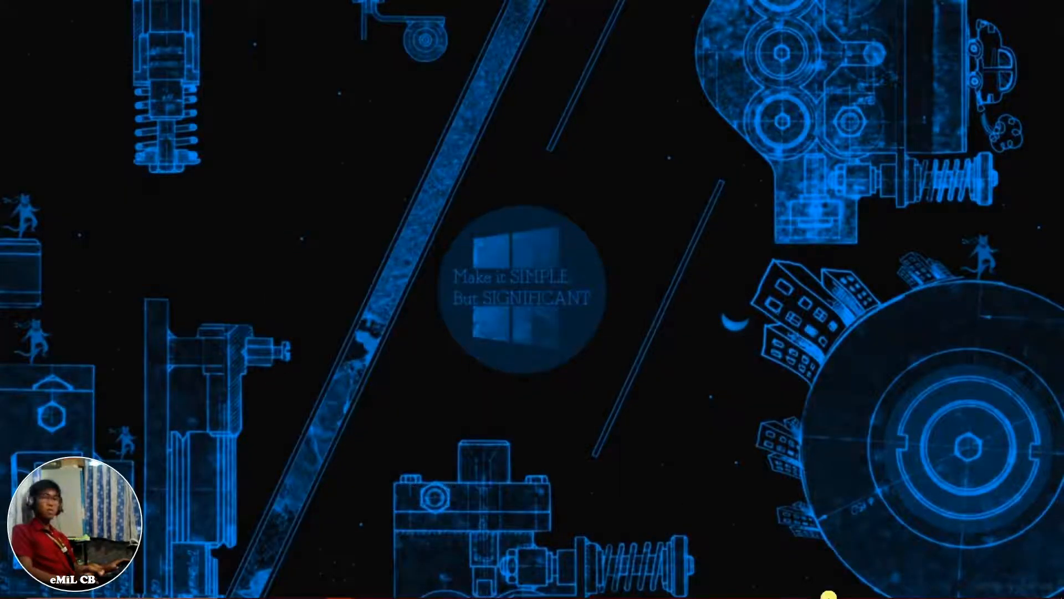
mouse_move(841, 590)
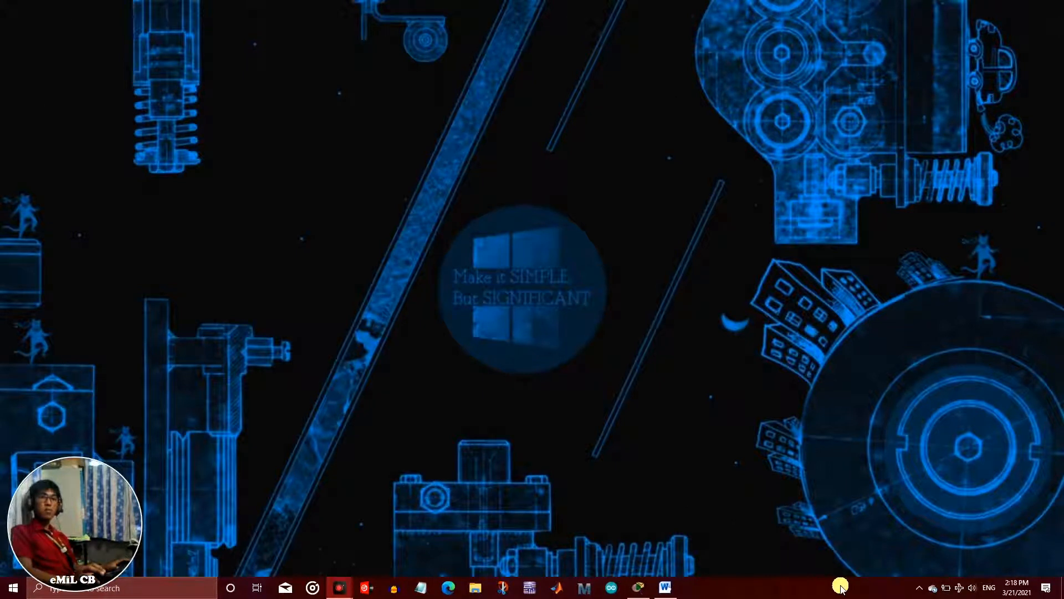